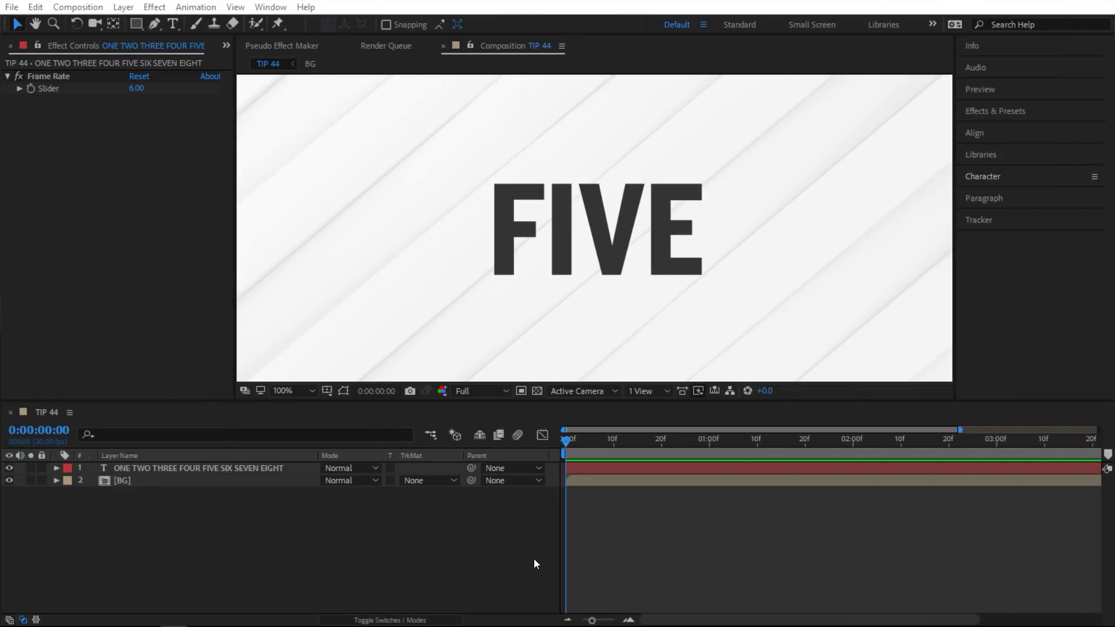
Preview the current number-word cycling with the text layer deselected
click(262, 472)
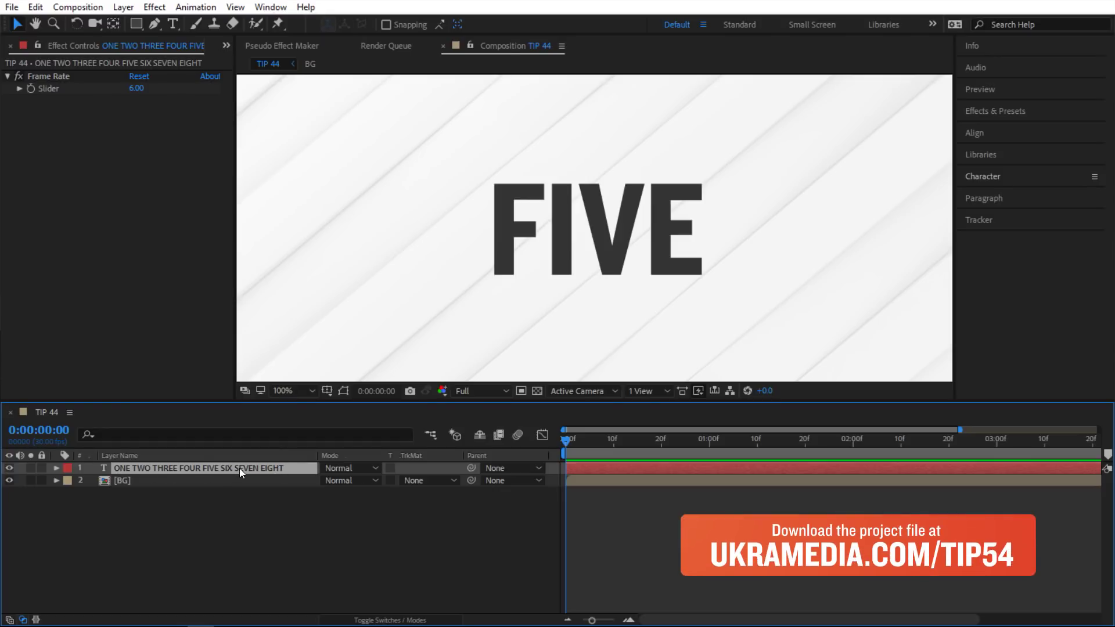
click(511, 531)
key(space)
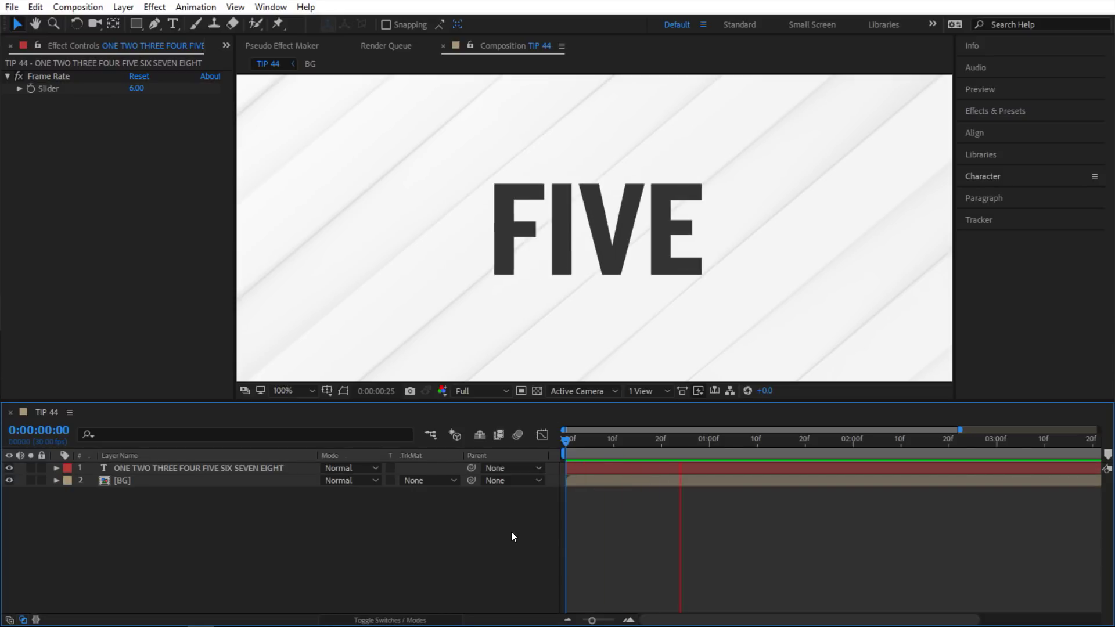
key(space)
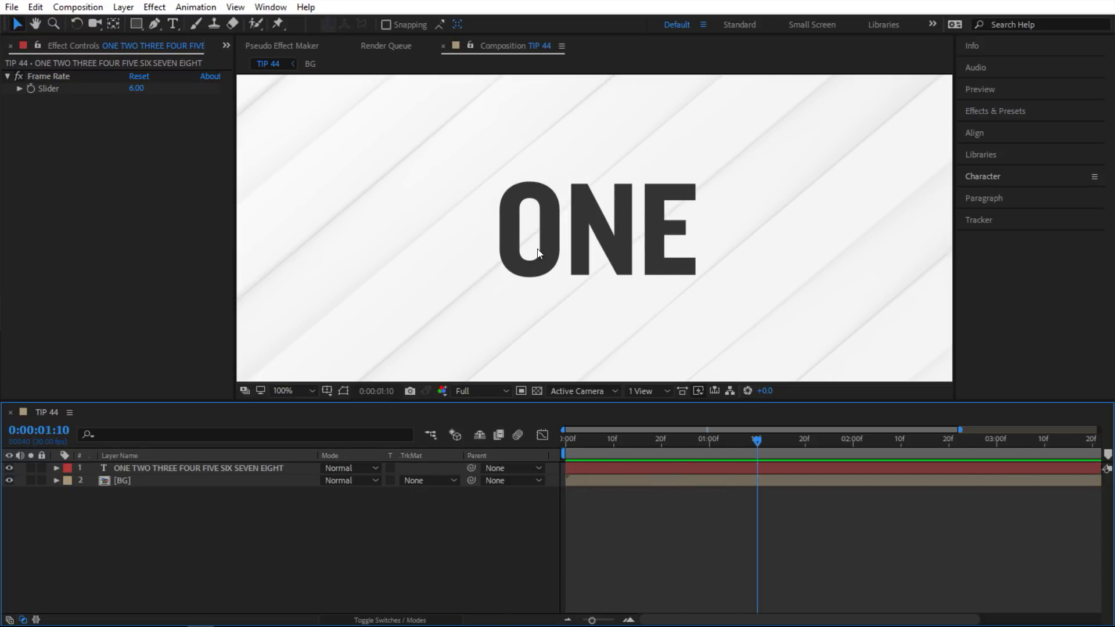
Set the Frame Rate slider to 2 and preview the slower word cycling from the start
click(280, 469)
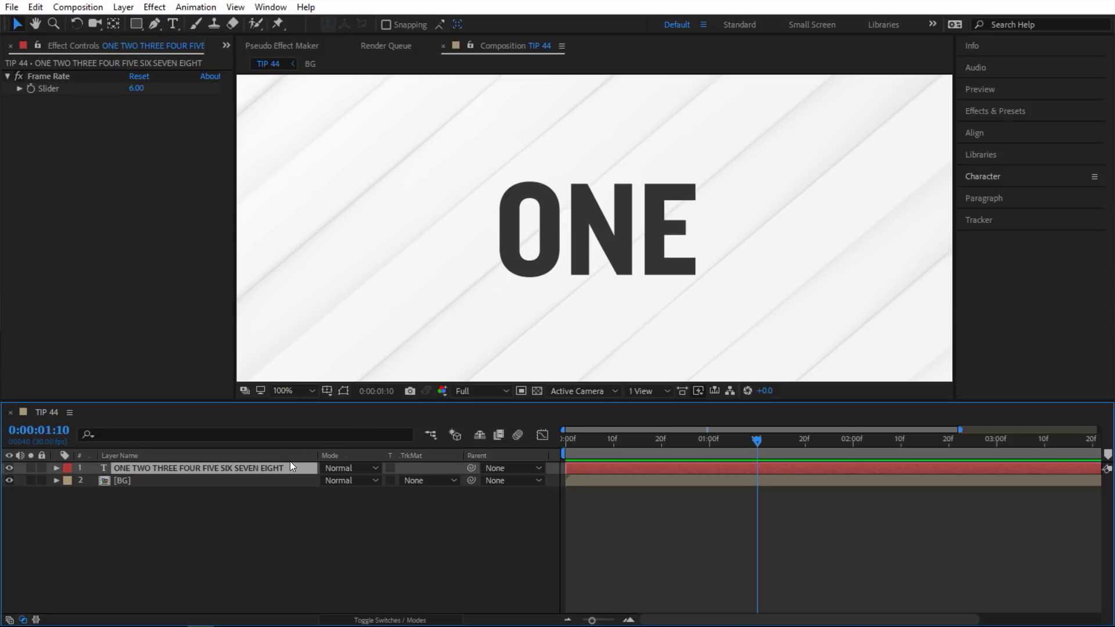
click(139, 91)
text(2)
key(Return)
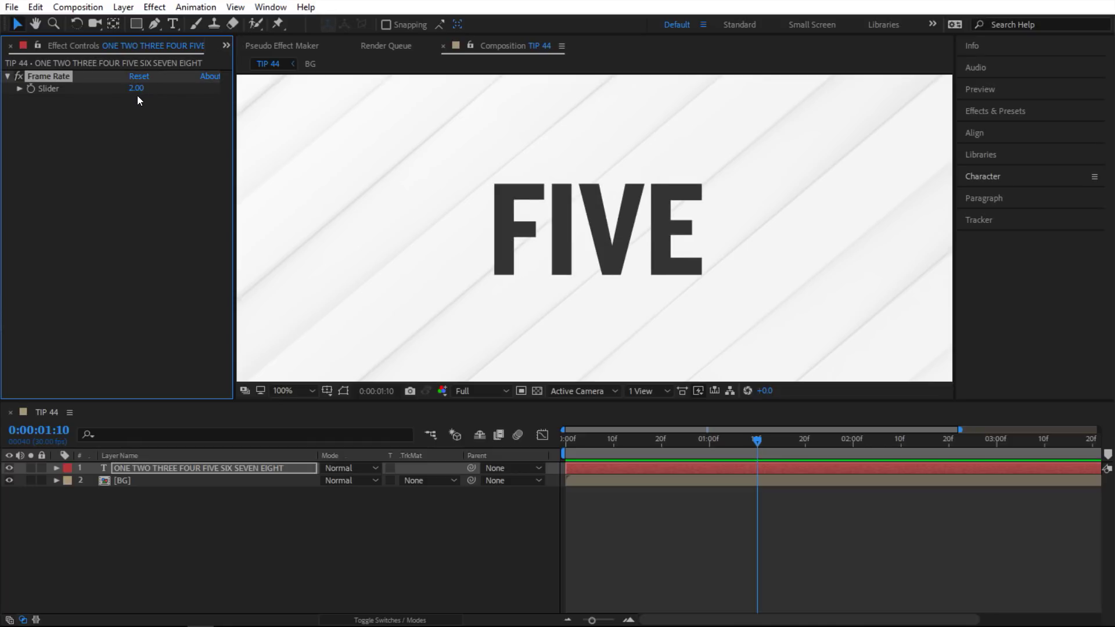
drag(597, 437, 518, 493)
key(space)
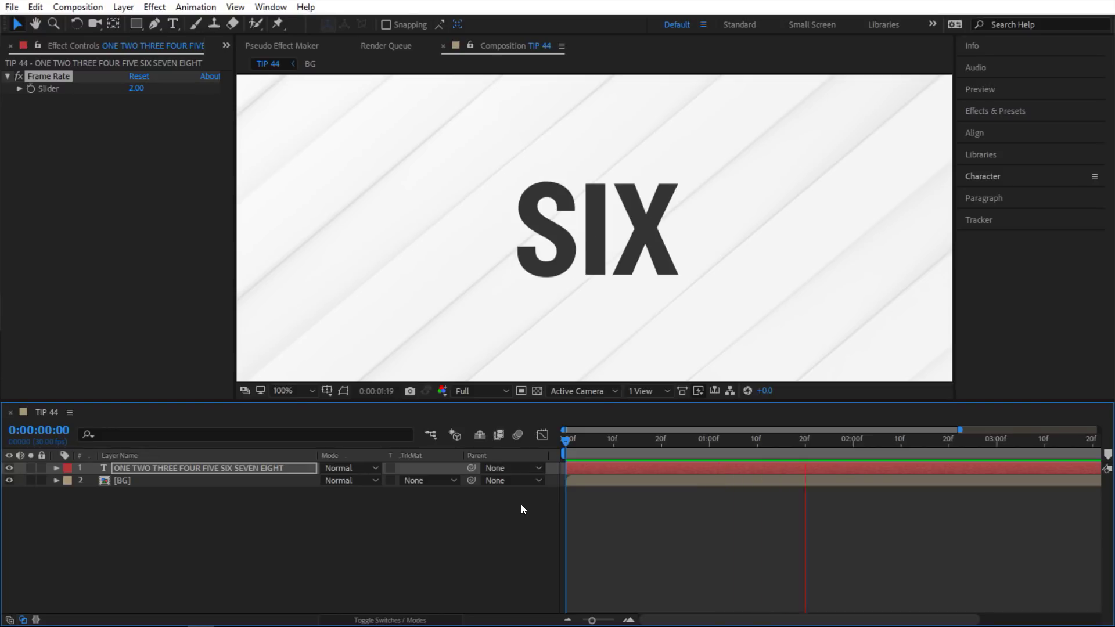
Change the Frame Rate slider to 8 and preview the faster cycling from the start
click(135, 89)
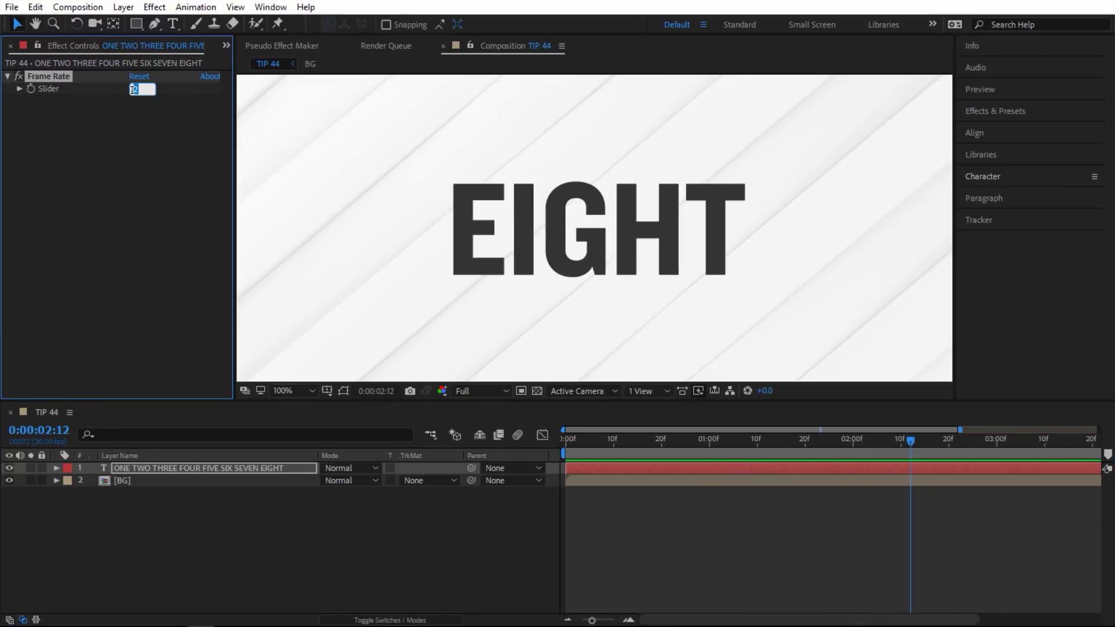
text(8)
key(Return)
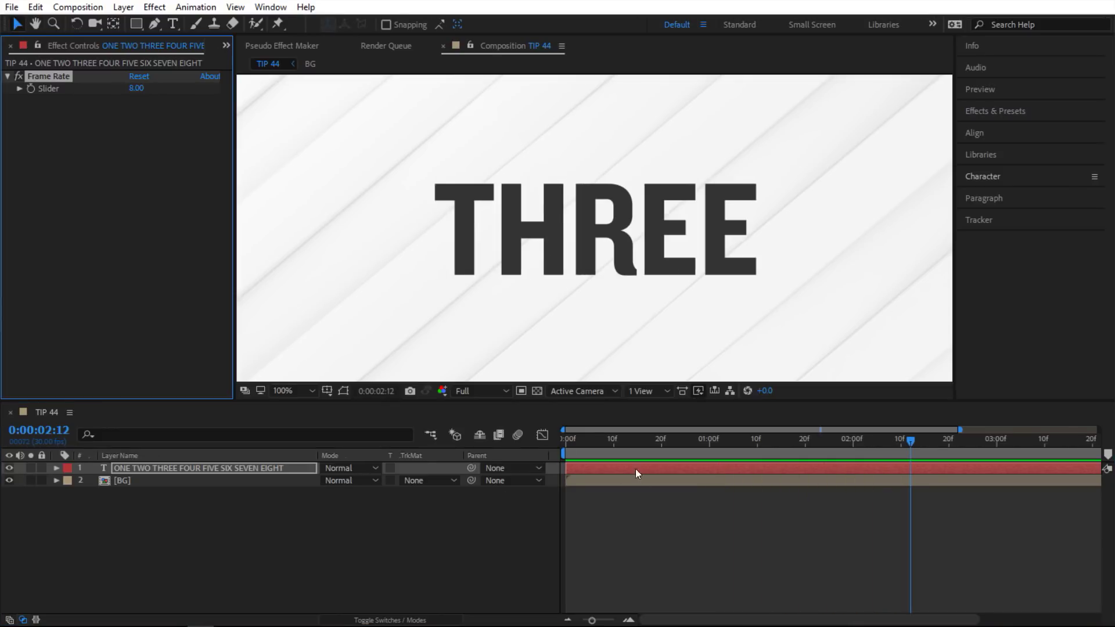
click(530, 466)
key(Home)
key(space)
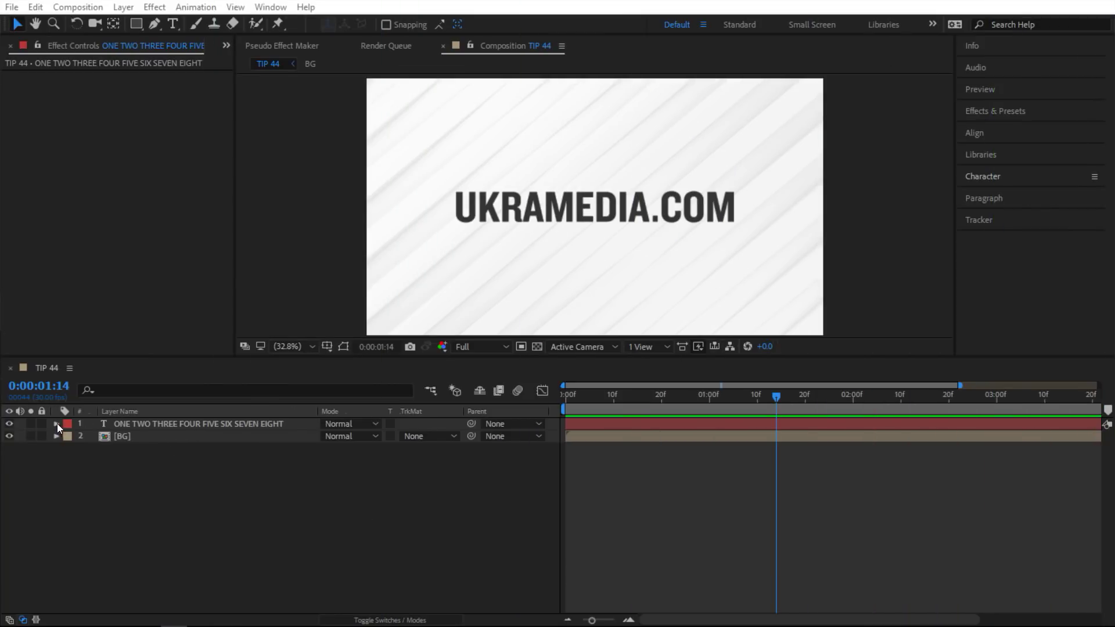
Reveal the text layer's Source Text and give it the expression words = thisLayer.name
click(56, 424)
click(173, 450)
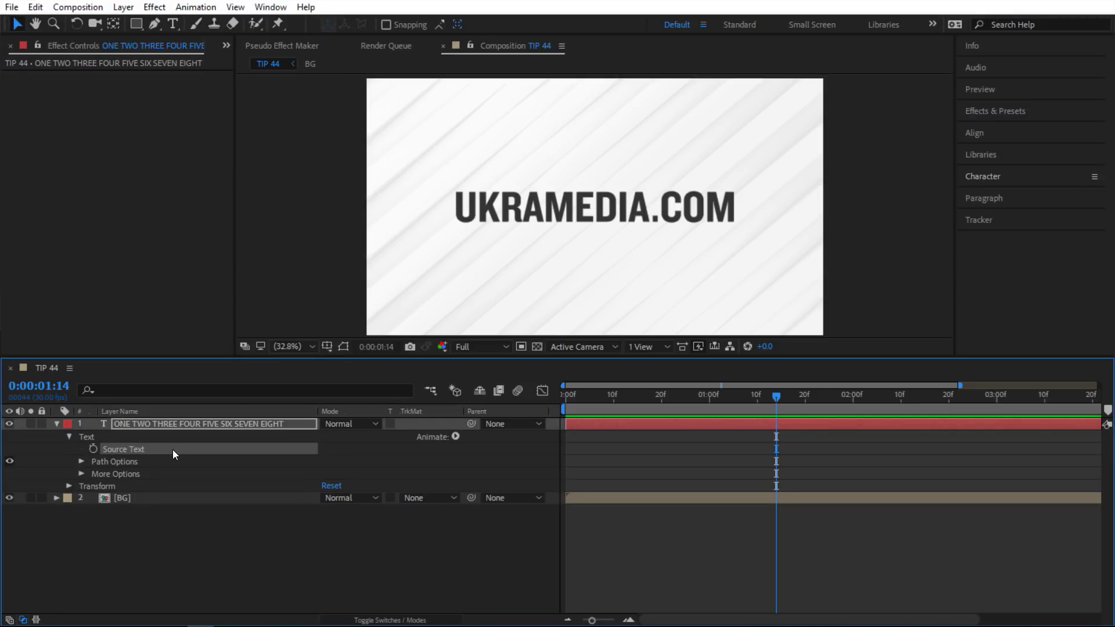
key(s)
key(s)
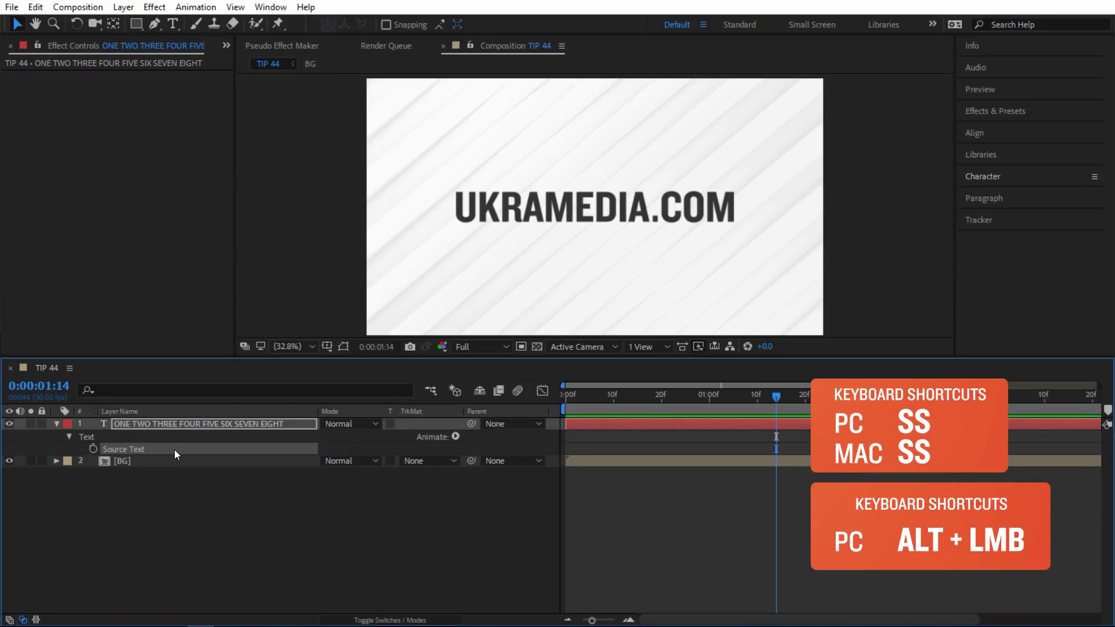
alt+click(94, 450)
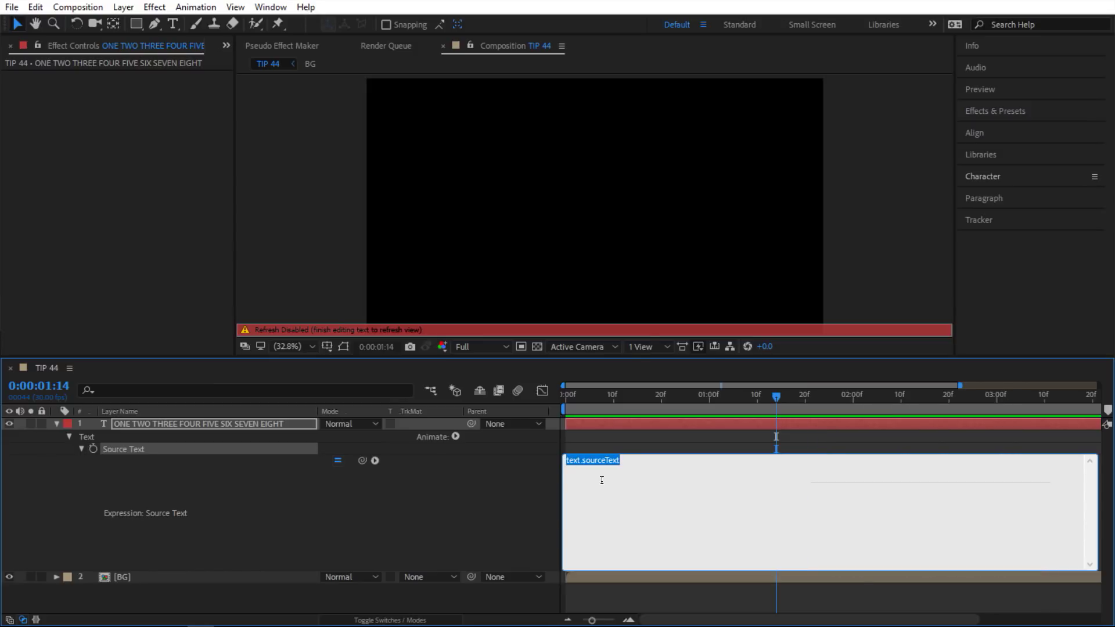
text(words = )
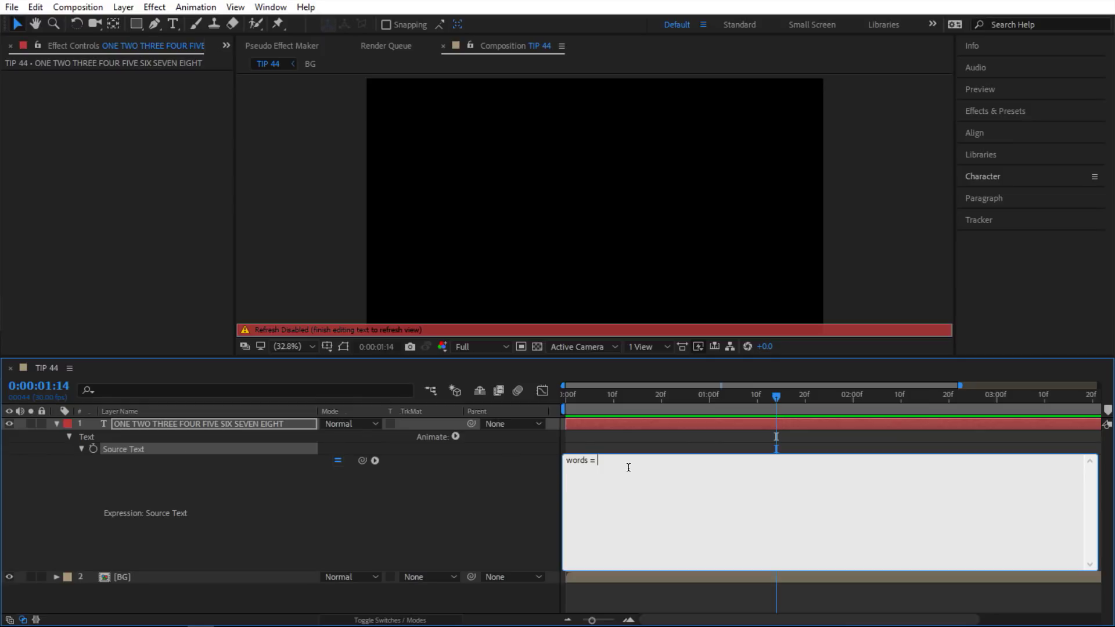
text(thisLayer.name)
click(539, 477)
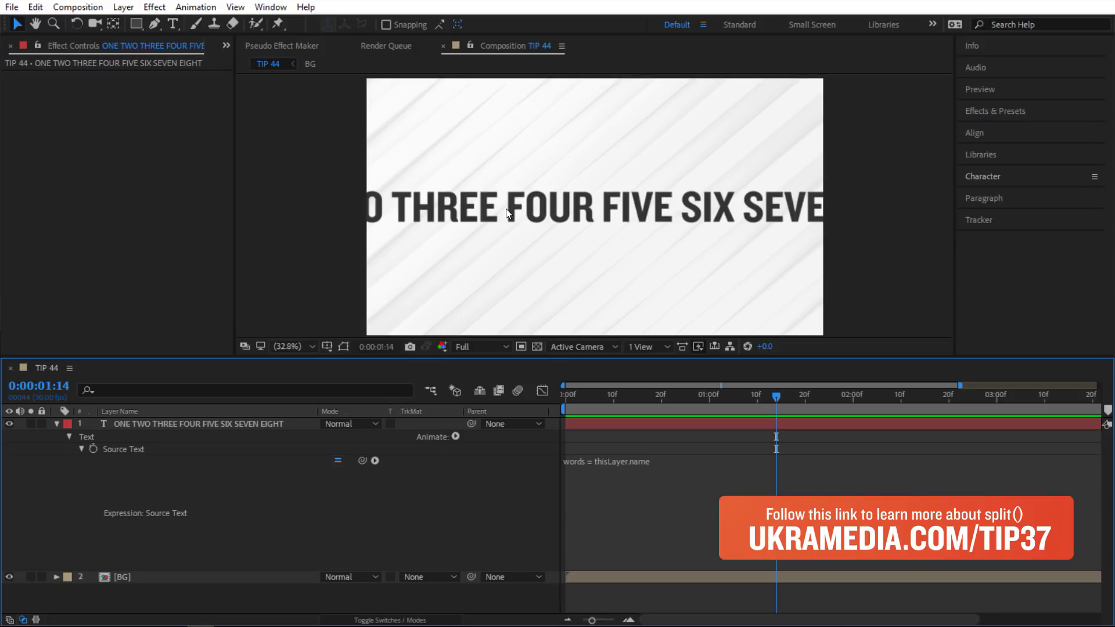
Append .split(" "); to thisLayer.name so the name's words display comma-separated
click(672, 460)
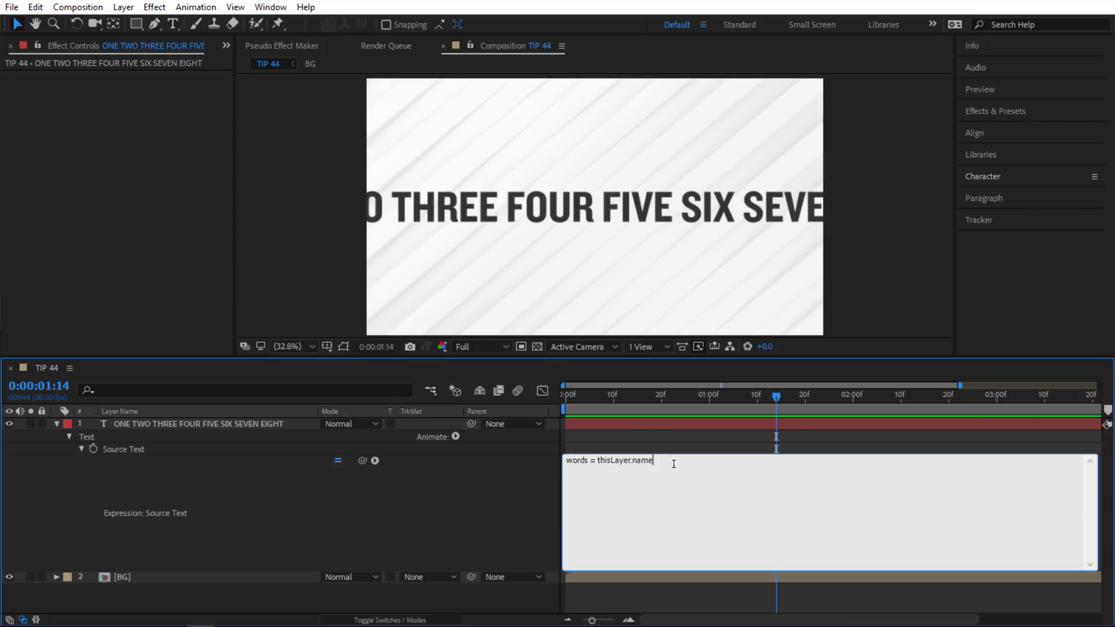
text(.split())
text("")
click(695, 464)
text(;)
click(493, 480)
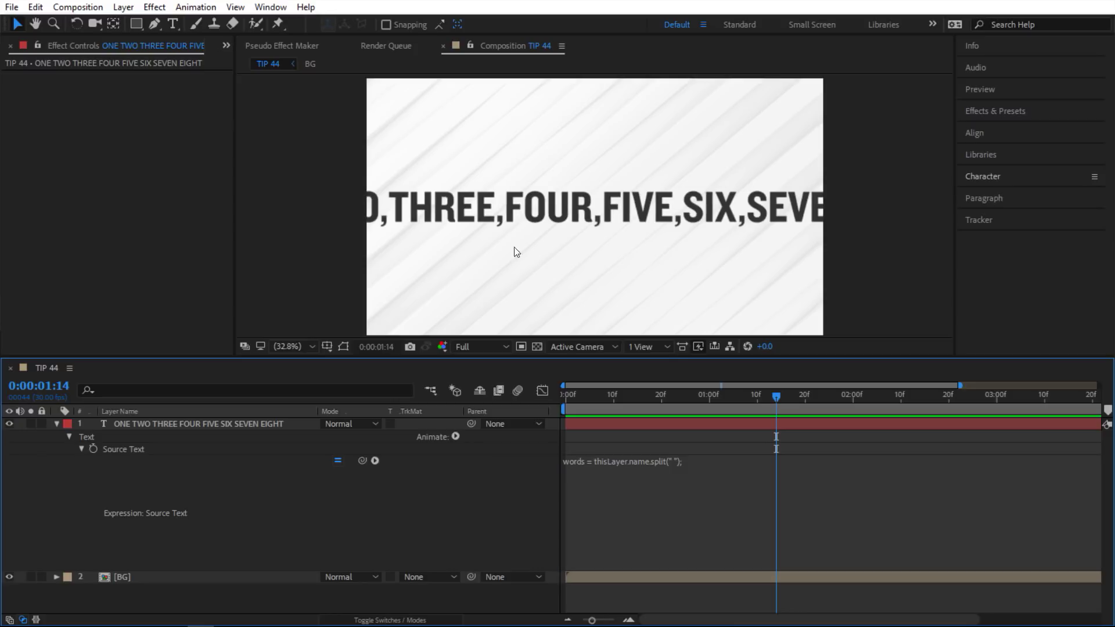
Add a second expression line wordCount = words.length; so the text displays 8
click(643, 478)
click(645, 473)
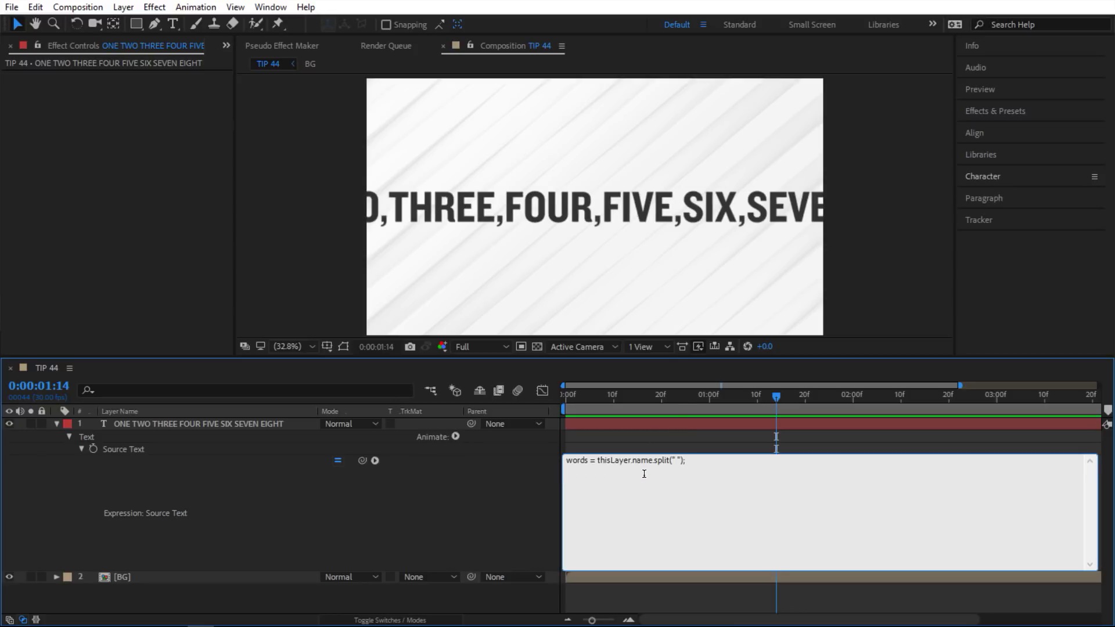
text(wordCount = words.length;)
click(521, 484)
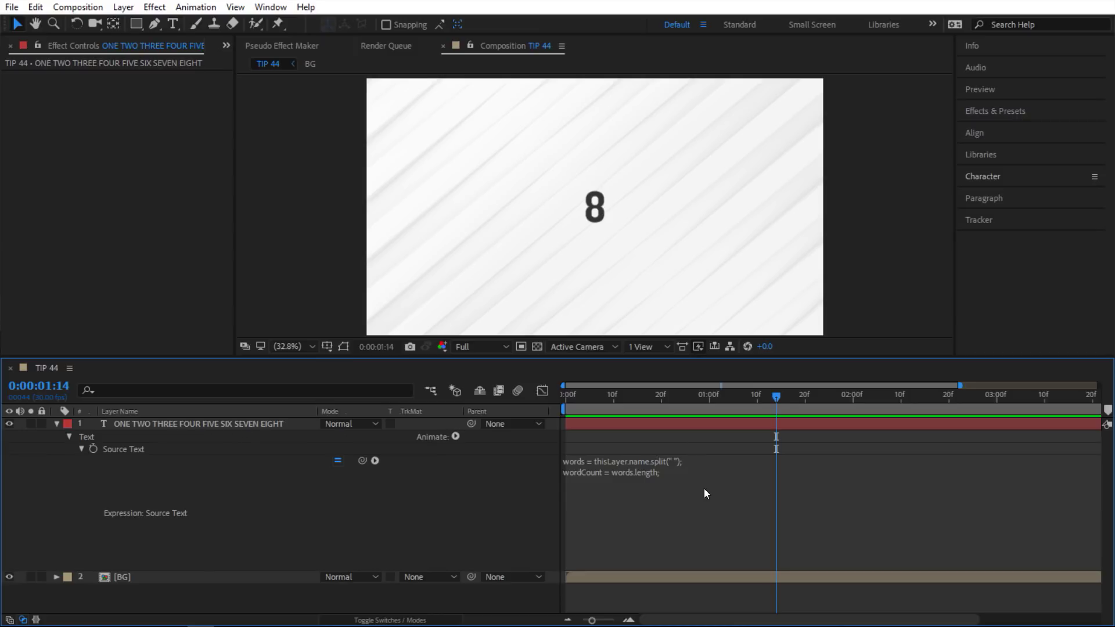
Add the line randomNumber = random(0, wordCount); and scrub to frame 12 to see the decimal change
click(629, 474)
click(678, 471)
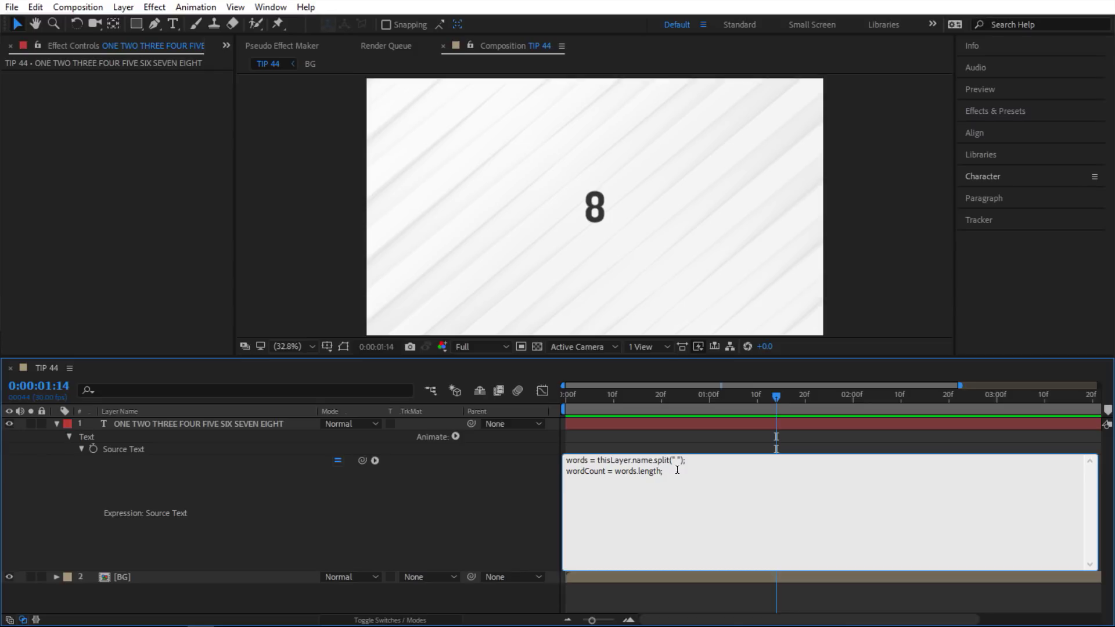
key(Return)
text(randomNumber = random())
key(Left)
text(0, wordCount)
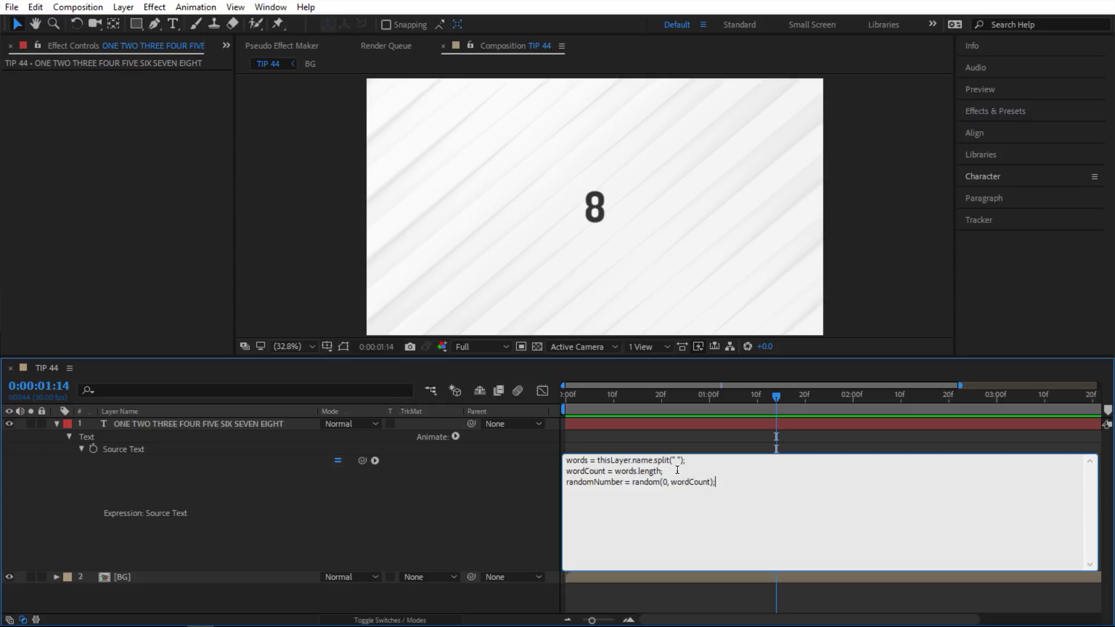
click(476, 498)
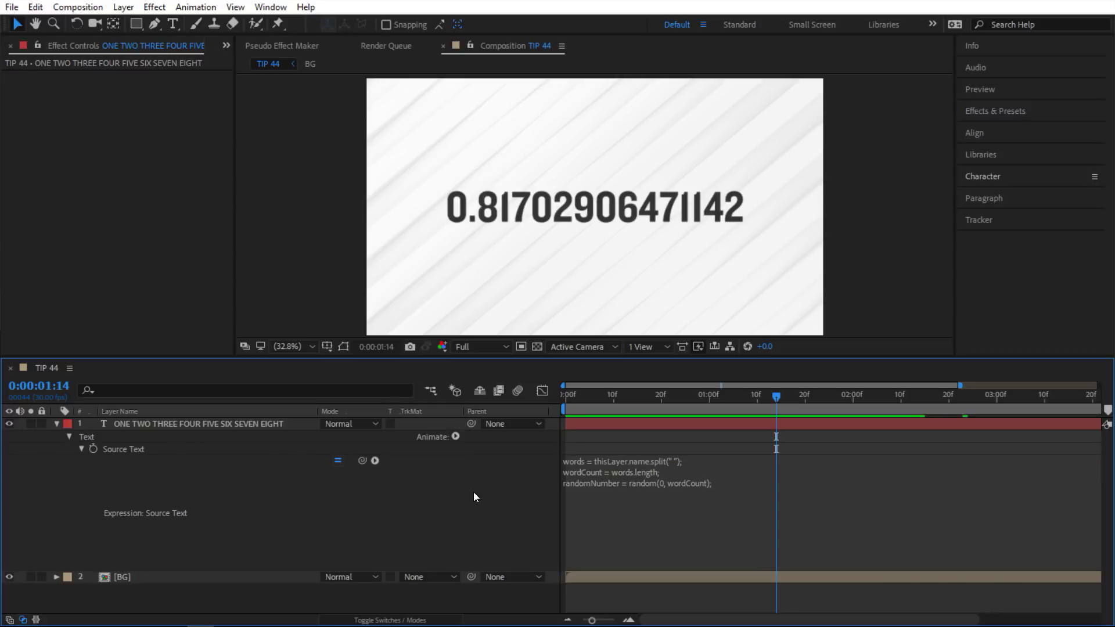
drag(594, 397, 653, 403)
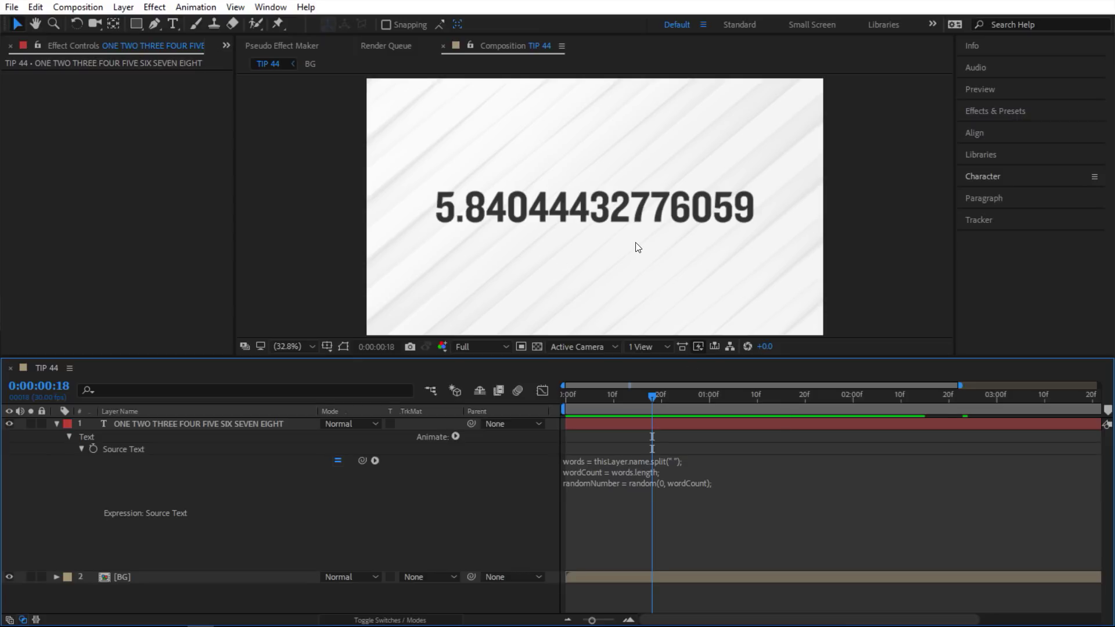
Add roundedNumber = Math.floor(randomNumber); as a fourth line and scrub to check the whole numbers
click(734, 484)
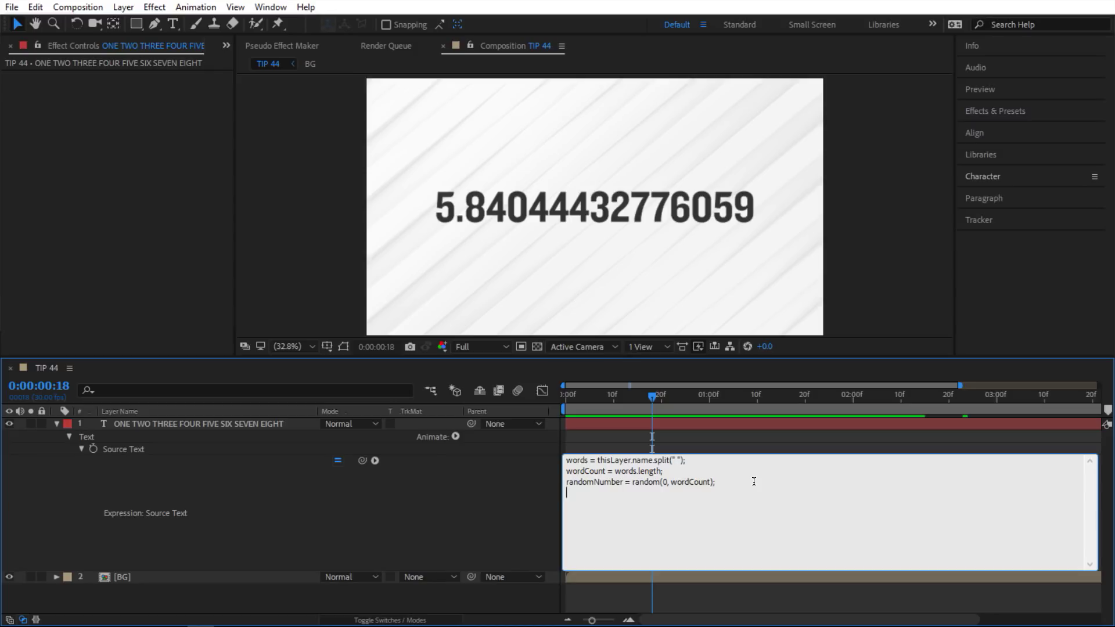
text(roundedNumber)
text( = )
text(Math.floor)
text(())
text(randomNumber)
key(Right)
text(;)
click(525, 491)
mouse_move(633, 413)
mouse_down()
mouse_move(595, 409)
mouse_move(628, 410)
mouse_up()
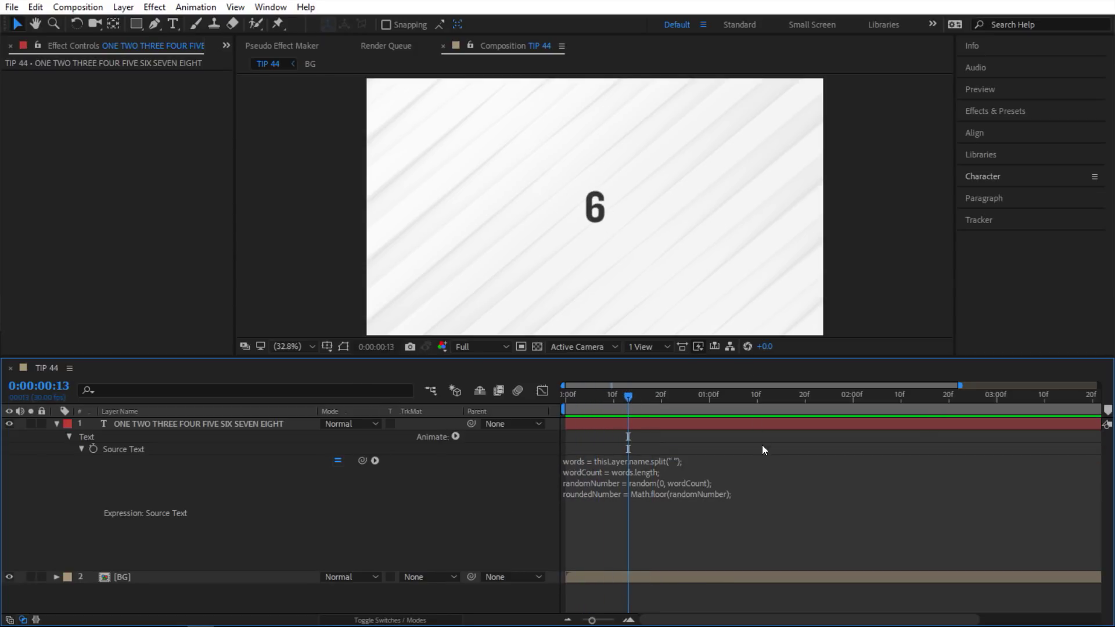
End the expression with words[roundedNumber] and preview random number words such as SIX
click(758, 493)
click(759, 495)
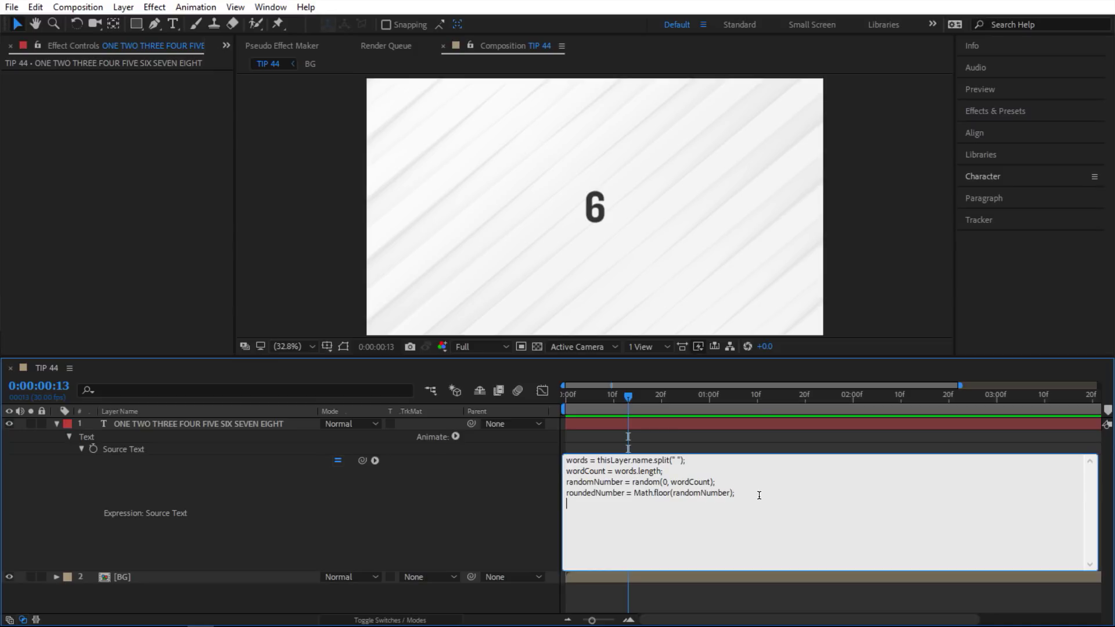
text(words)
text([])
text(roundedNumbe)
text(r)
click(527, 494)
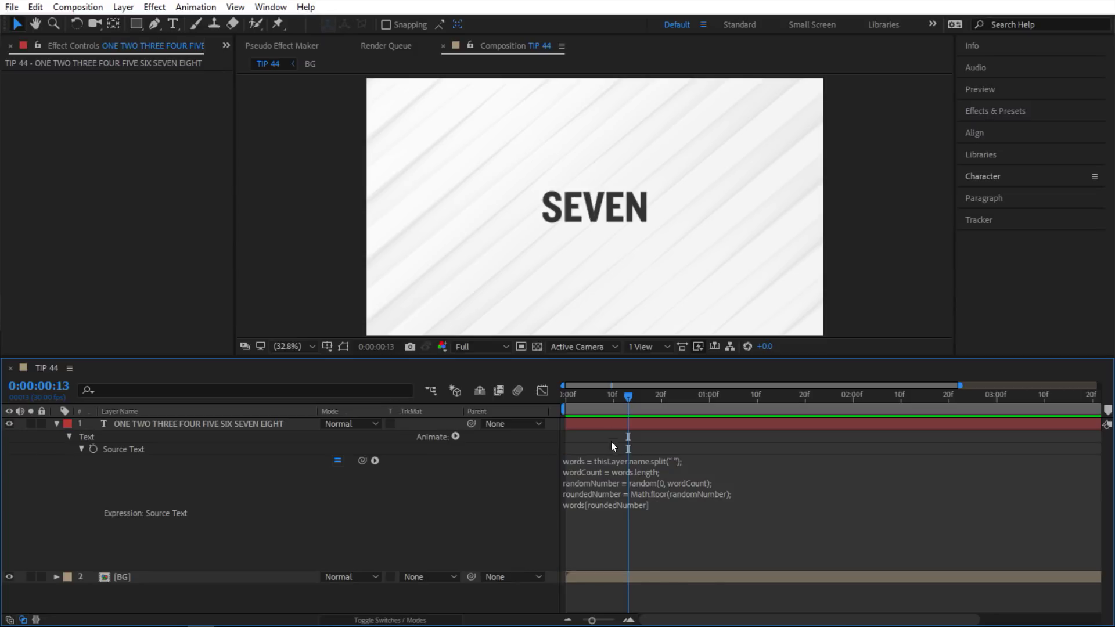
key(space)
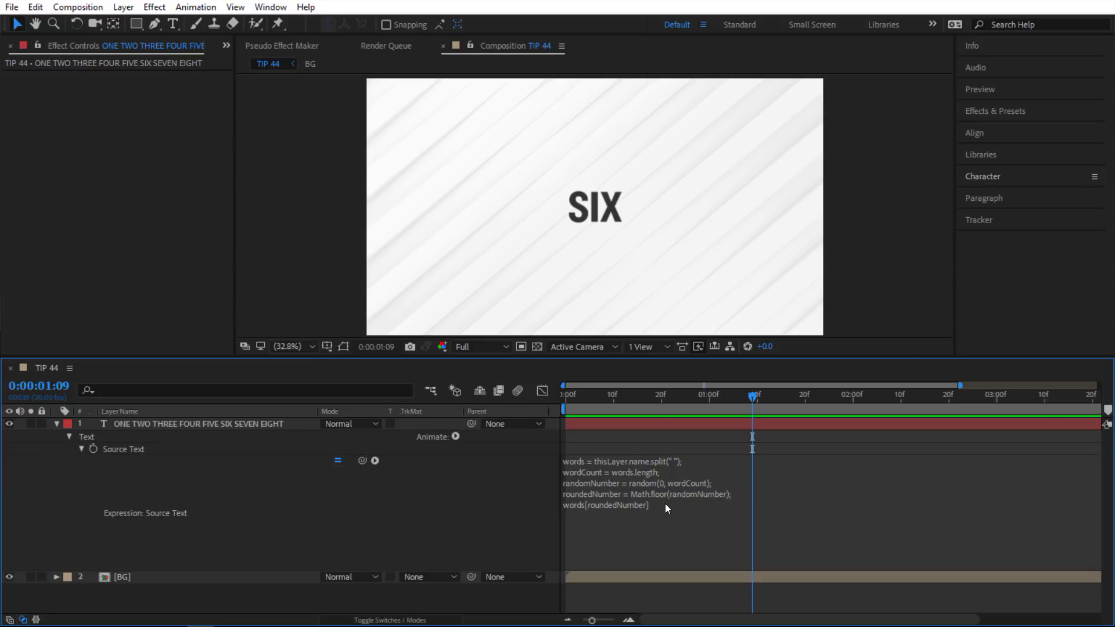
Insert an empty line after the wordCount line in the expression
click(684, 494)
click(678, 470)
key(Return)
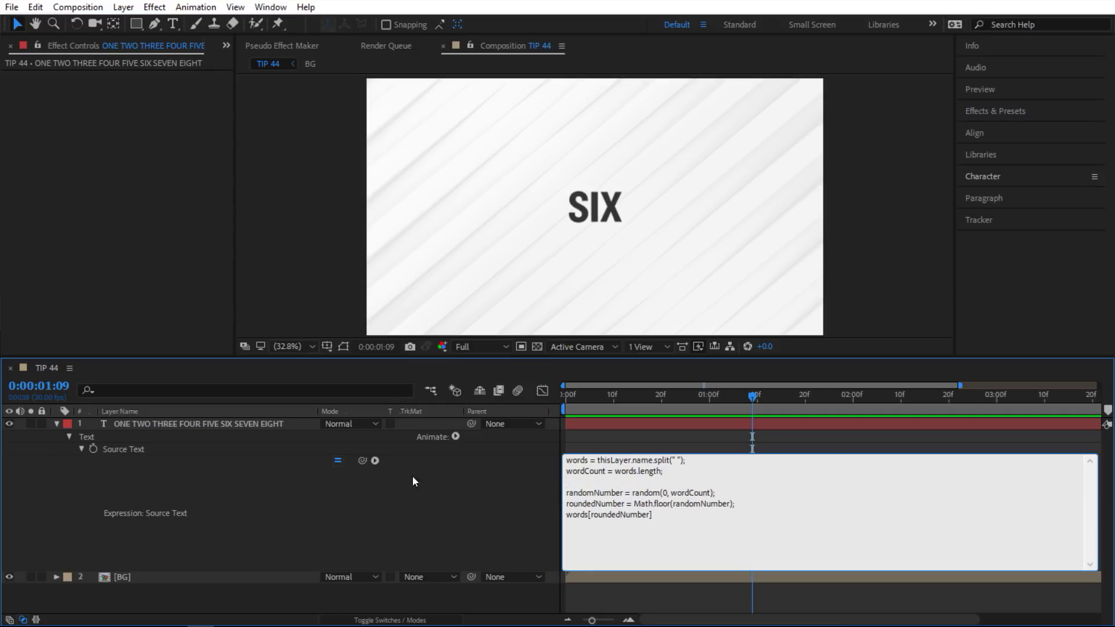
Insert seedRandom from the expression language menu with seed time * 5 and timeless set to true
click(375, 460)
mouse_move(450, 213)
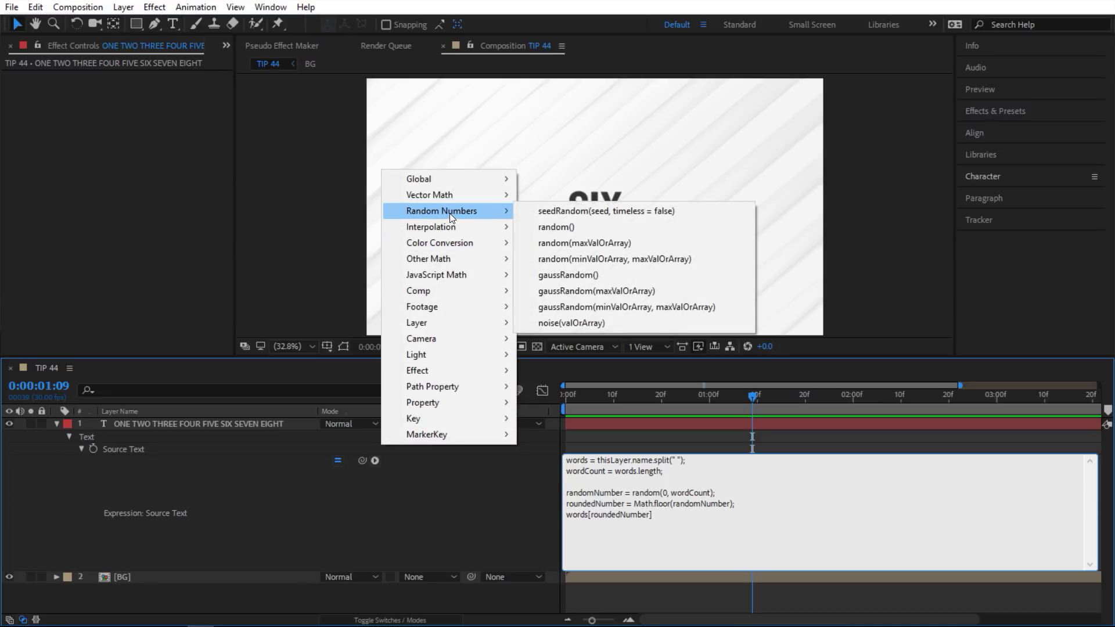
click(554, 211)
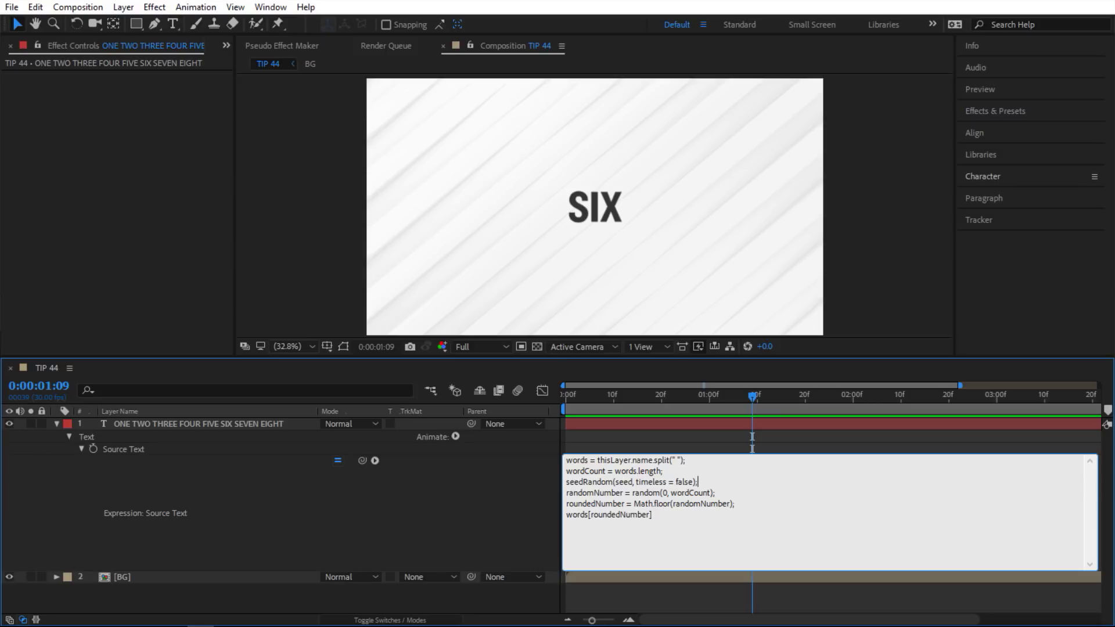
drag(634, 482, 618, 482)
key(BackSpace)
text(time * 5)
drag(706, 482, 688, 482)
text(true)
Wrap the seed as Math.floor(time * 5) and preview the stepped word changes from the start
click(547, 525)
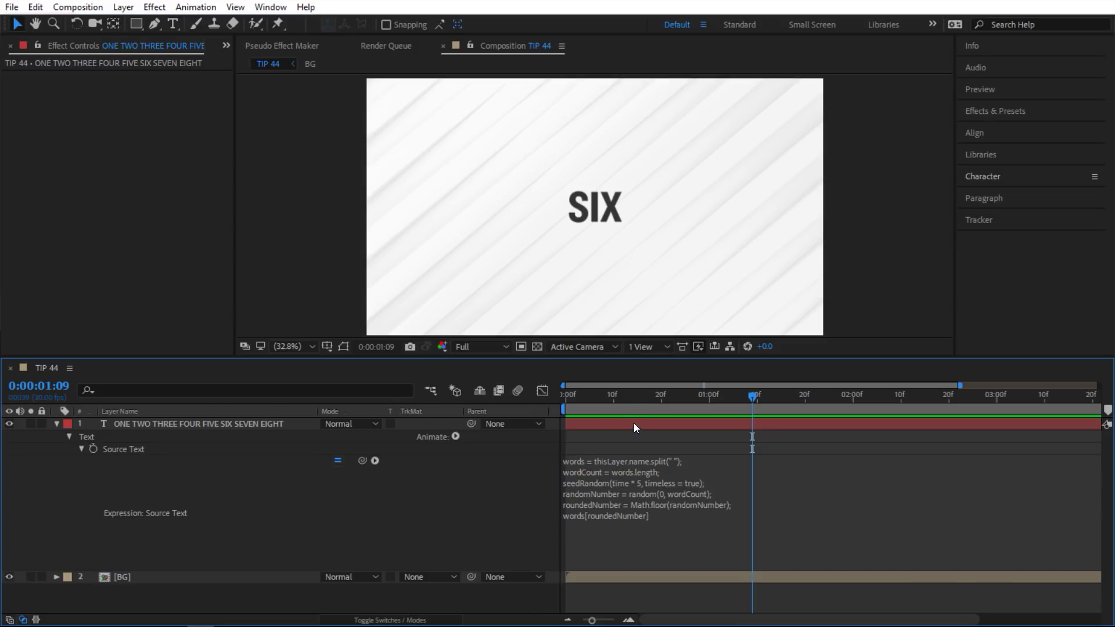
click(634, 472)
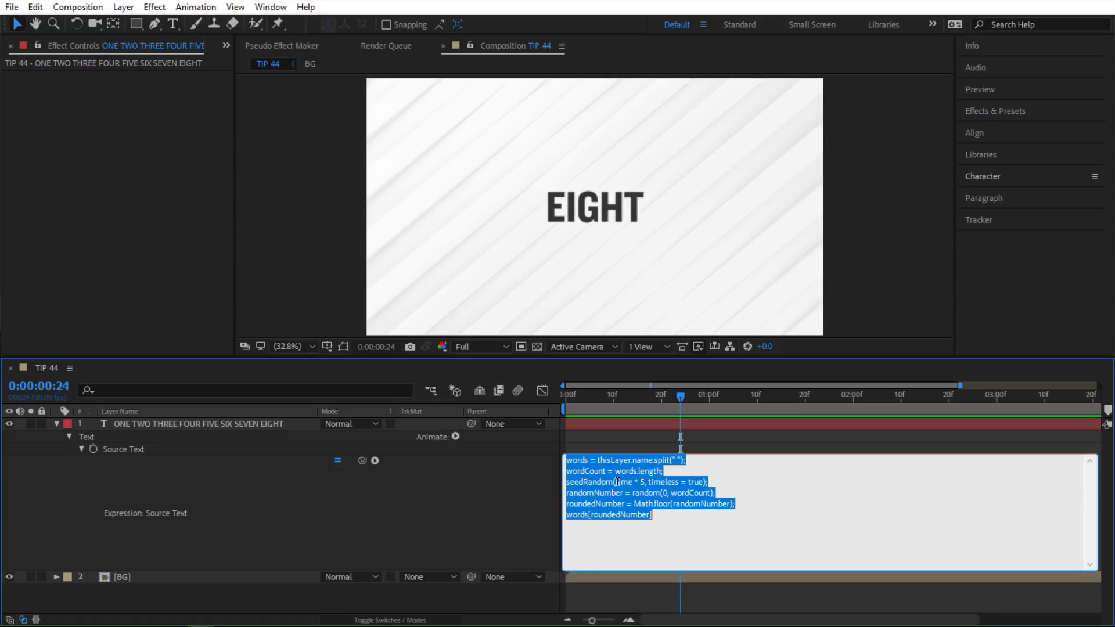
click(619, 482)
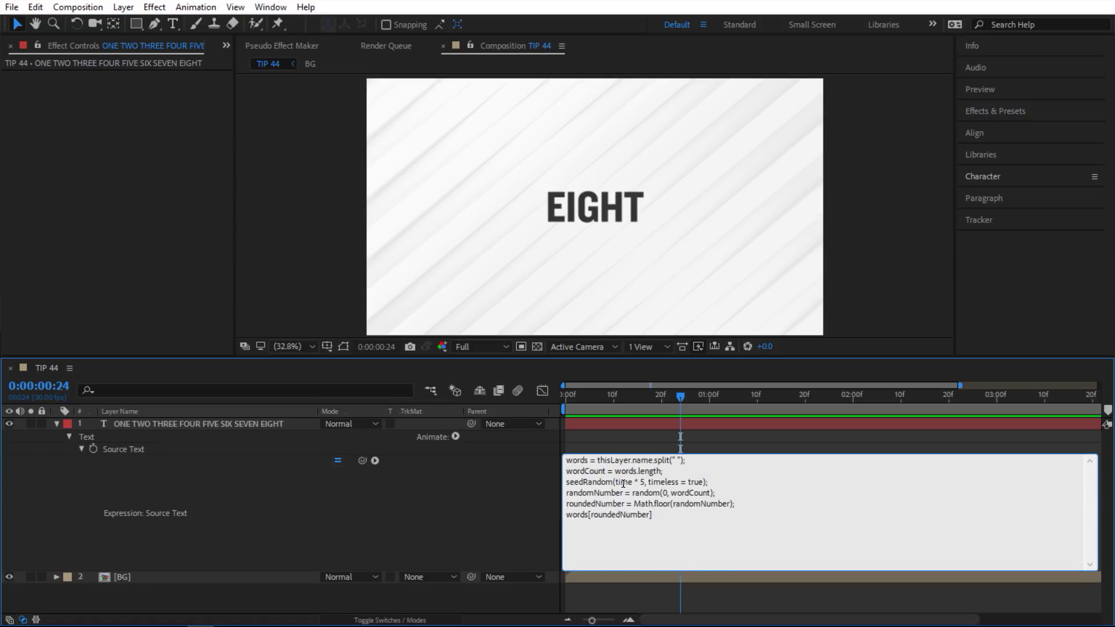
text(Math.)
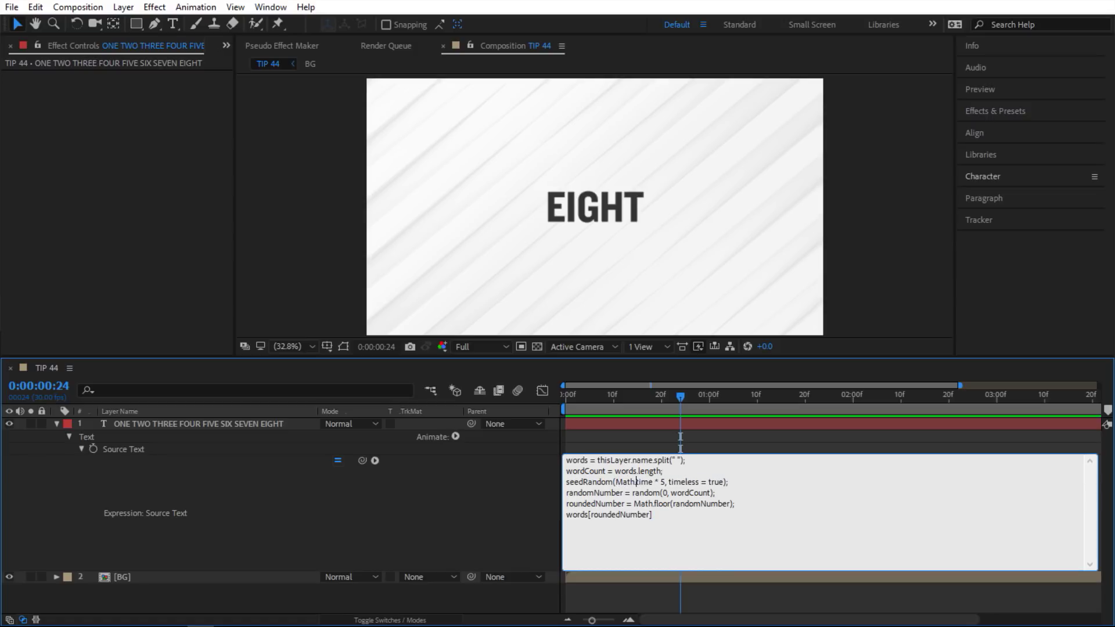
text(floor()
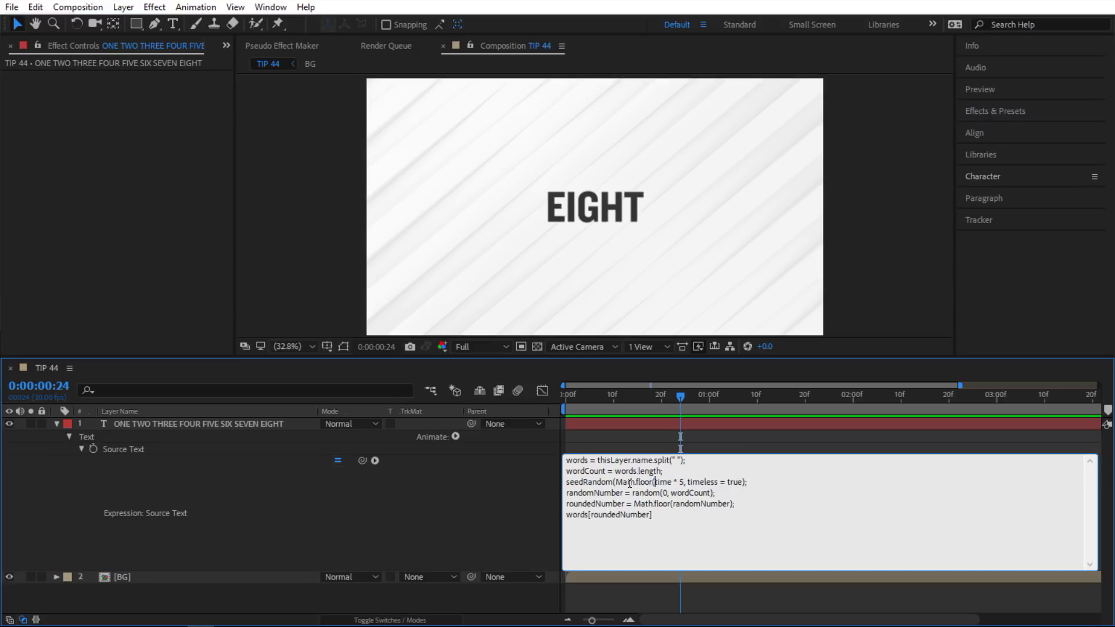
click(683, 482)
text())
click(482, 478)
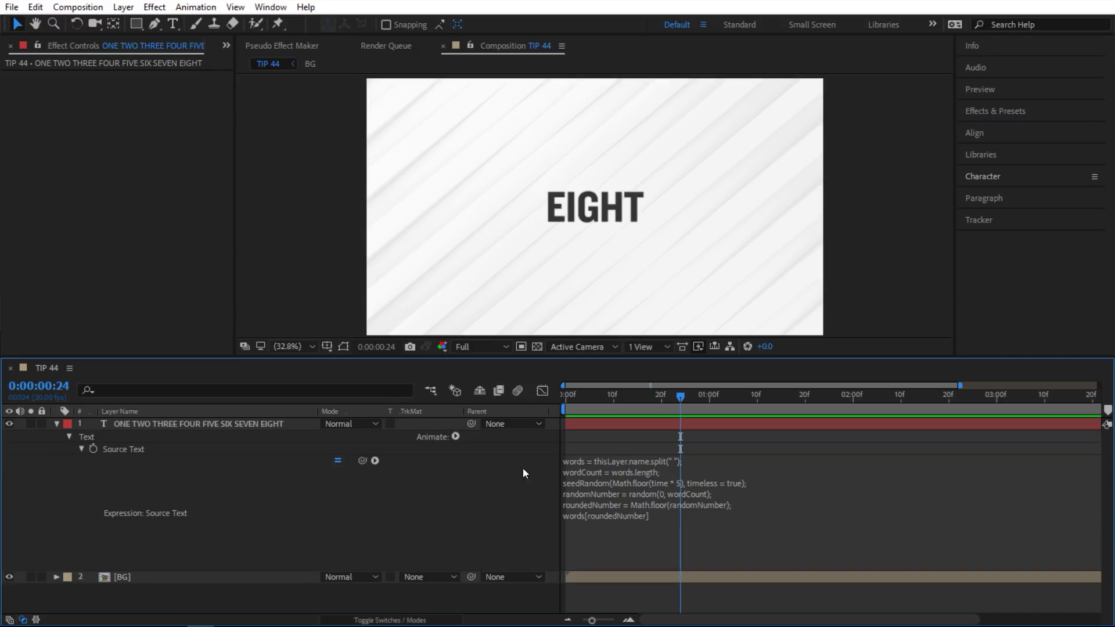
key(Home)
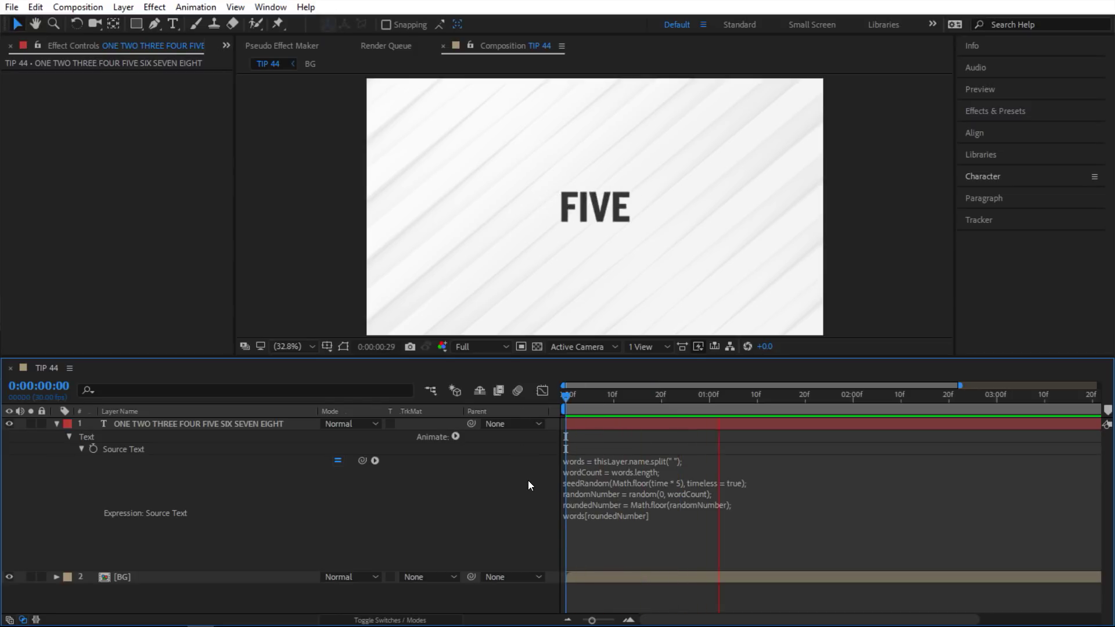
key(space)
Replace the 5 multiplier in the seedRandom line with frameRate
click(660, 492)
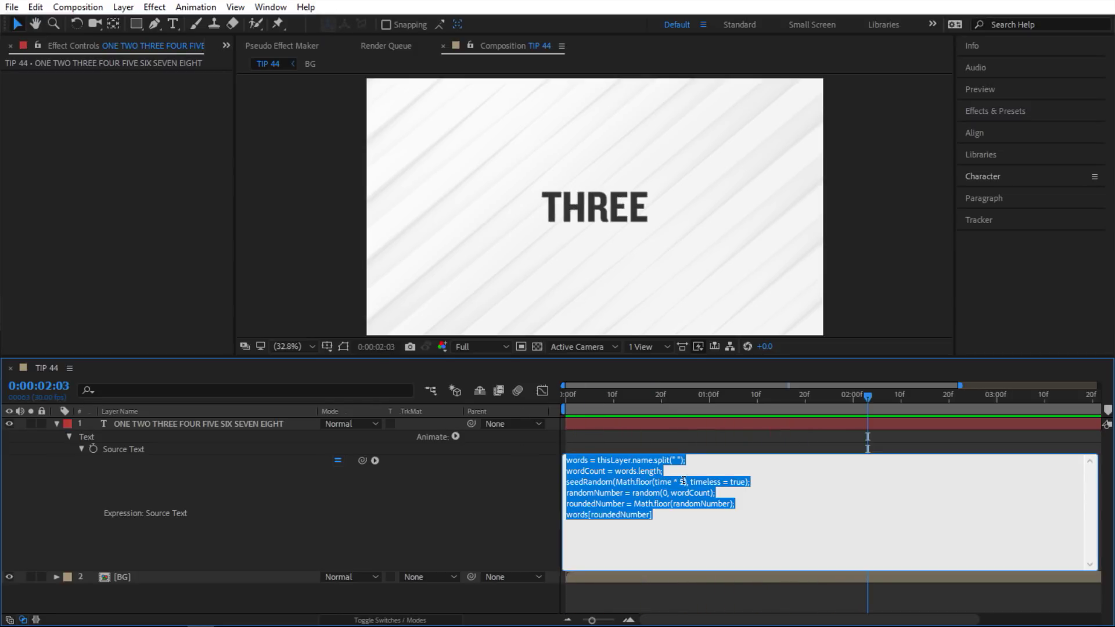
click(683, 482)
double_click(682, 482)
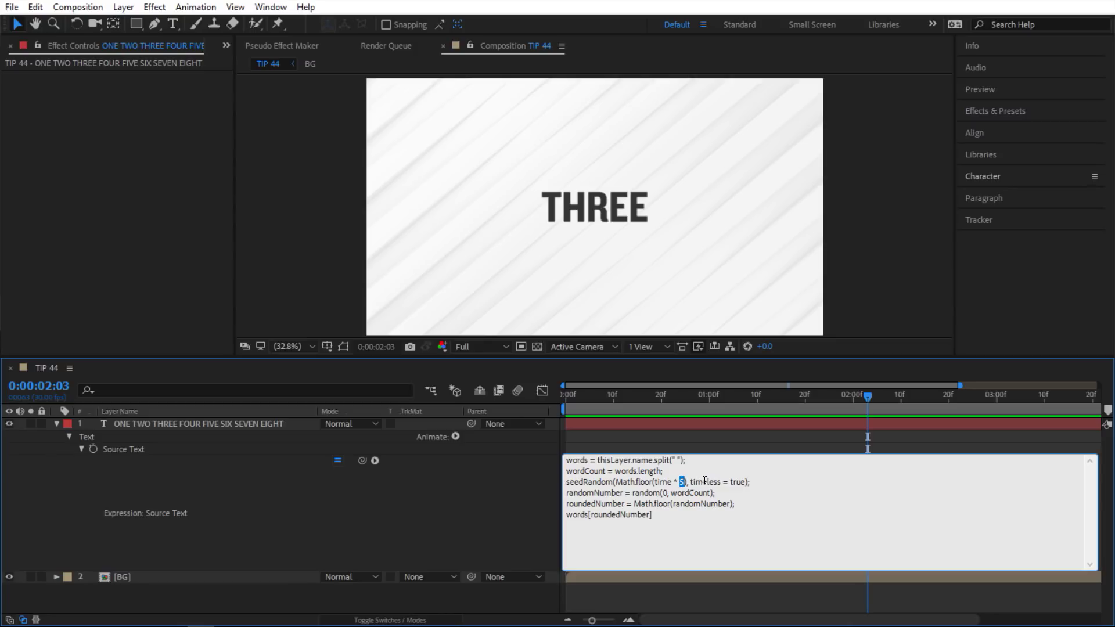
text(frameRate)
Declare frameRate = 5; after the wordCount line and preview the word cycling
click(694, 470)
key(Return)
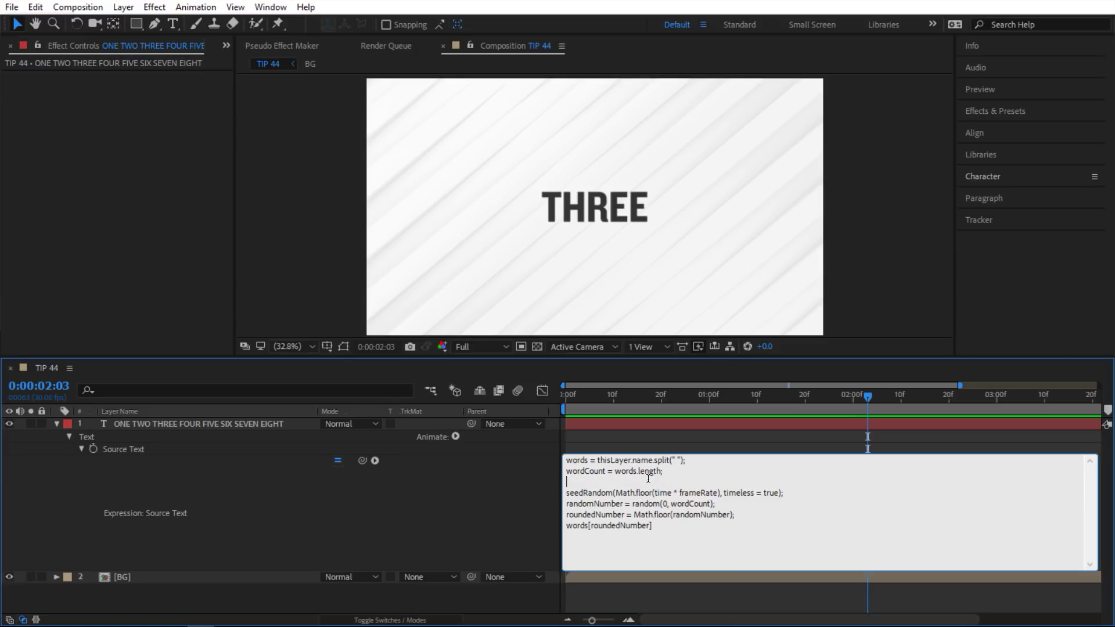
text(frameRate = 5;)
click(462, 499)
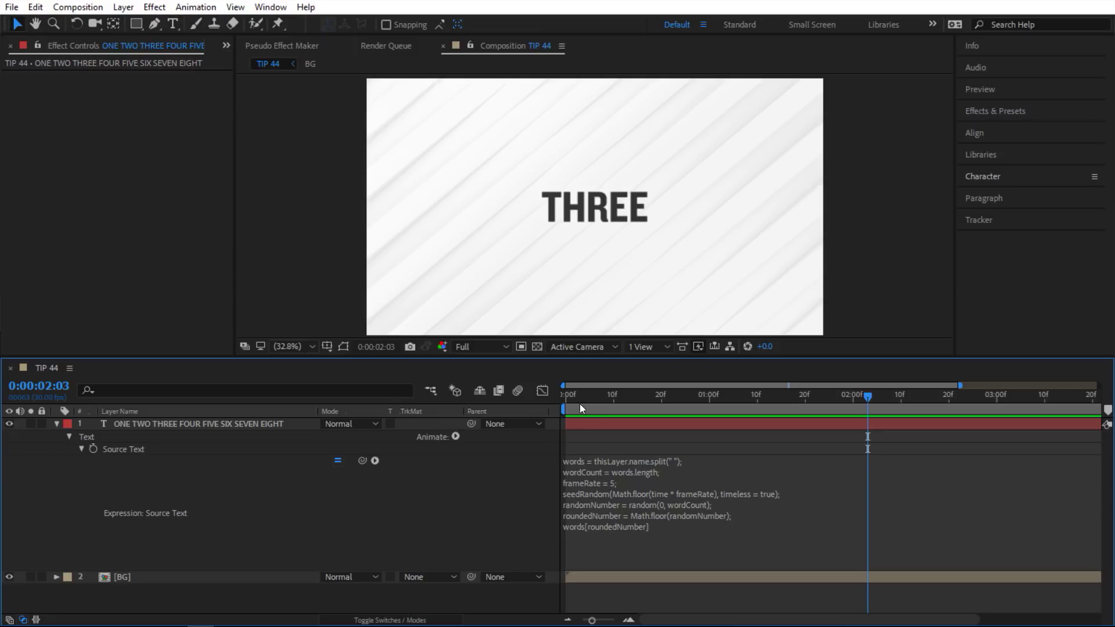
key(space)
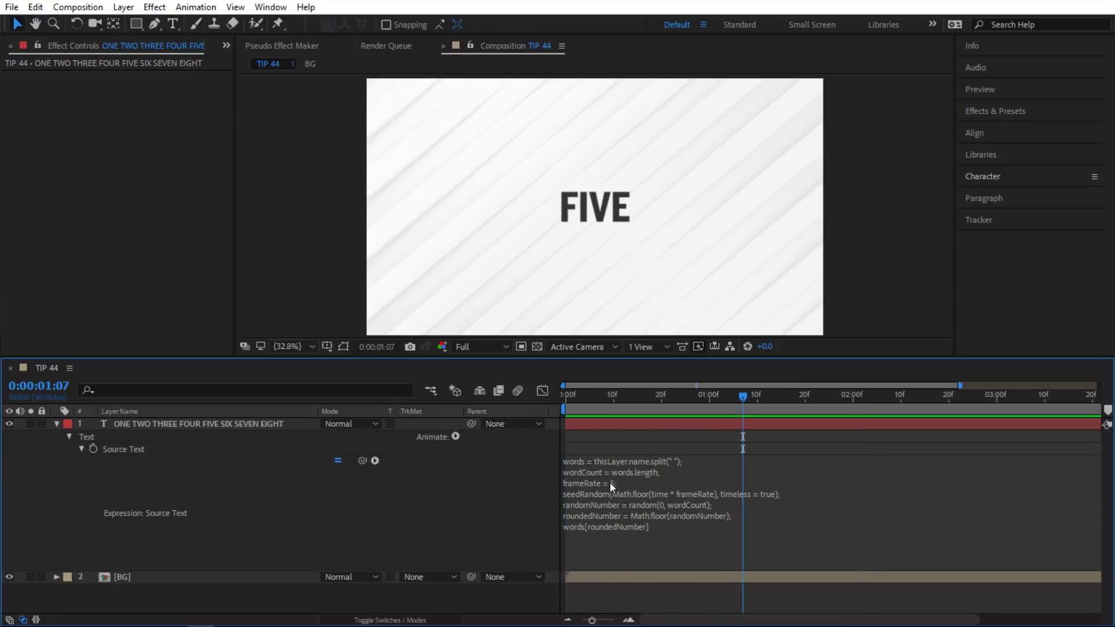
Add a Slider Control effect to the text layer and rename it Frame Rate
click(602, 423)
right_click(101, 176)
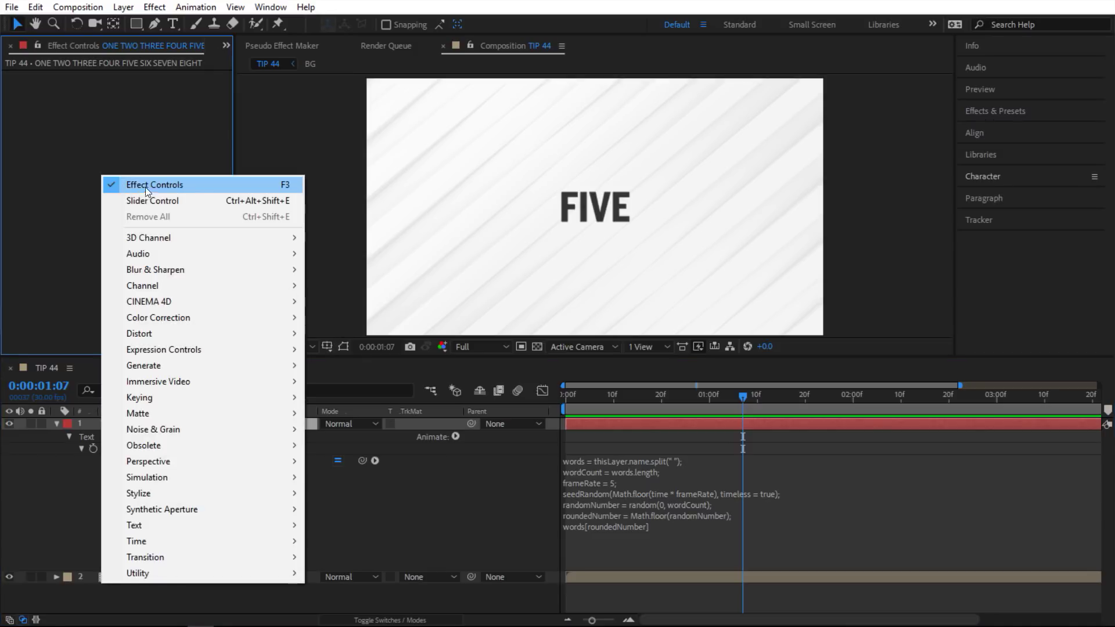
mouse_move(186, 347)
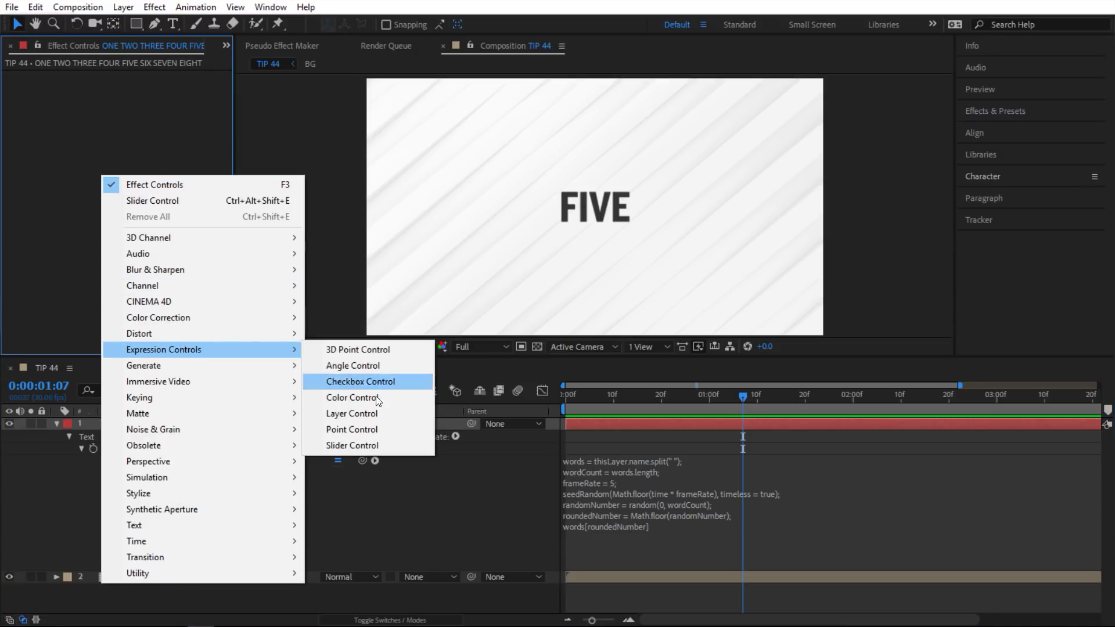
click(366, 444)
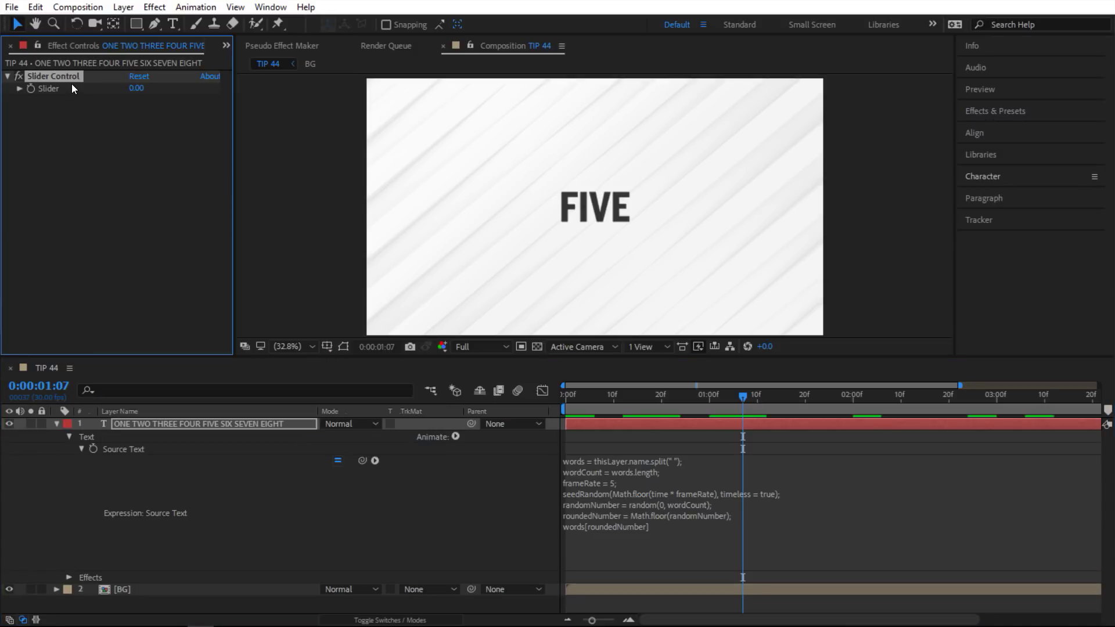
key(Return)
text(Frame Rate)
key(Return)
Replace the 5 in the frameRate line with a pickwhip link to effect("Frame Rate")("Slider")
click(615, 484)
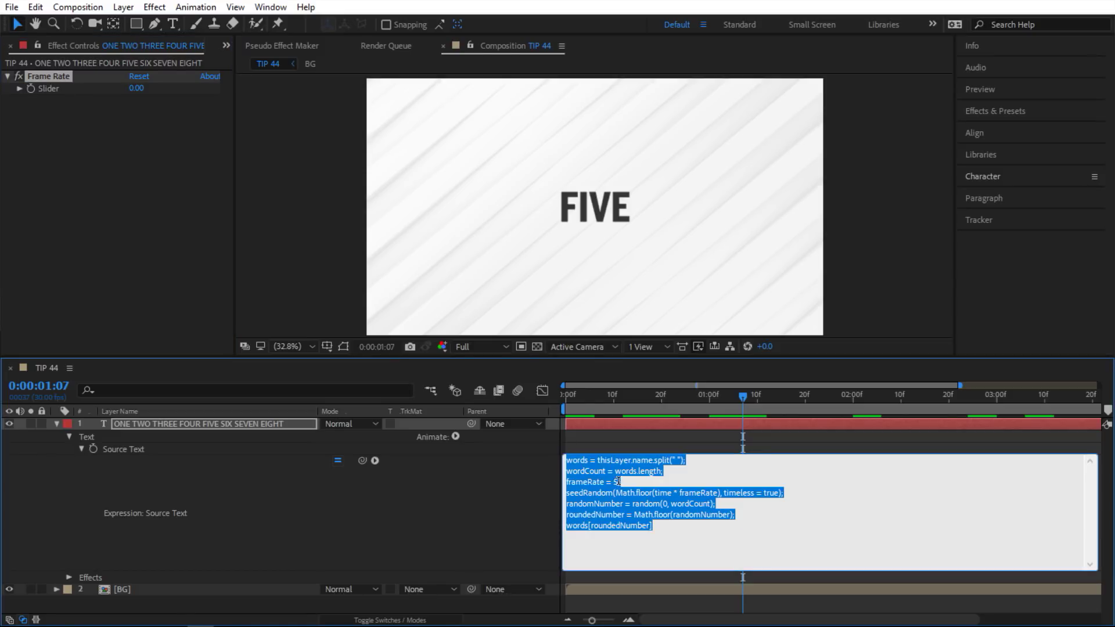
double_click(615, 482)
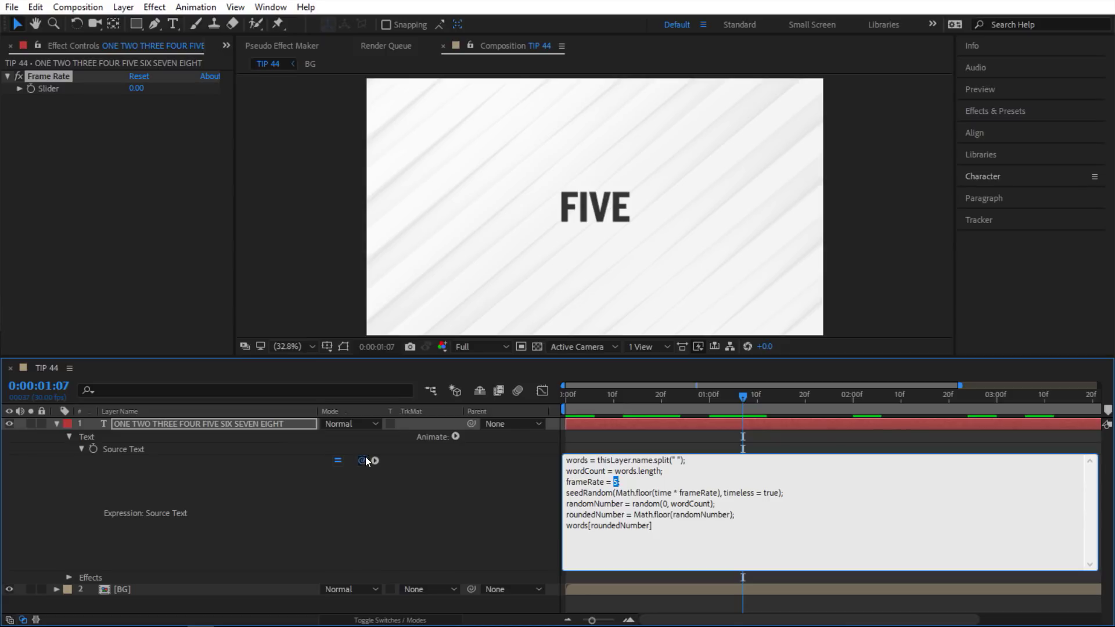
drag(364, 459, 53, 88)
click(475, 486)
click(675, 400)
Preview the word cycling from the start and raise the Frame Rate slider to 11.00
key(Home)
key(space)
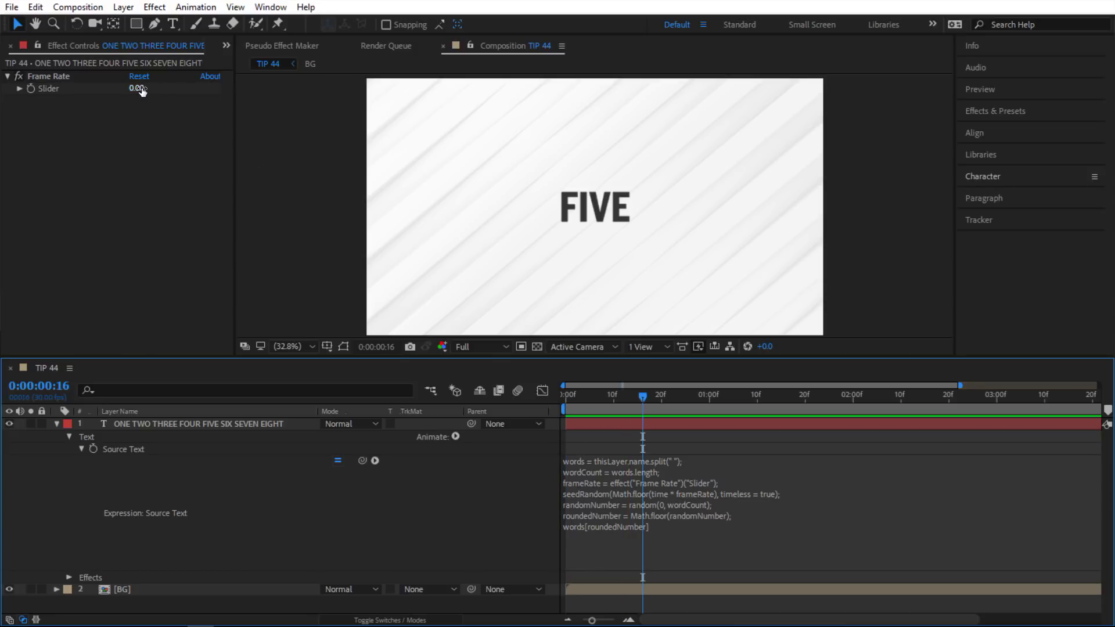
drag(137, 88, 150, 89)
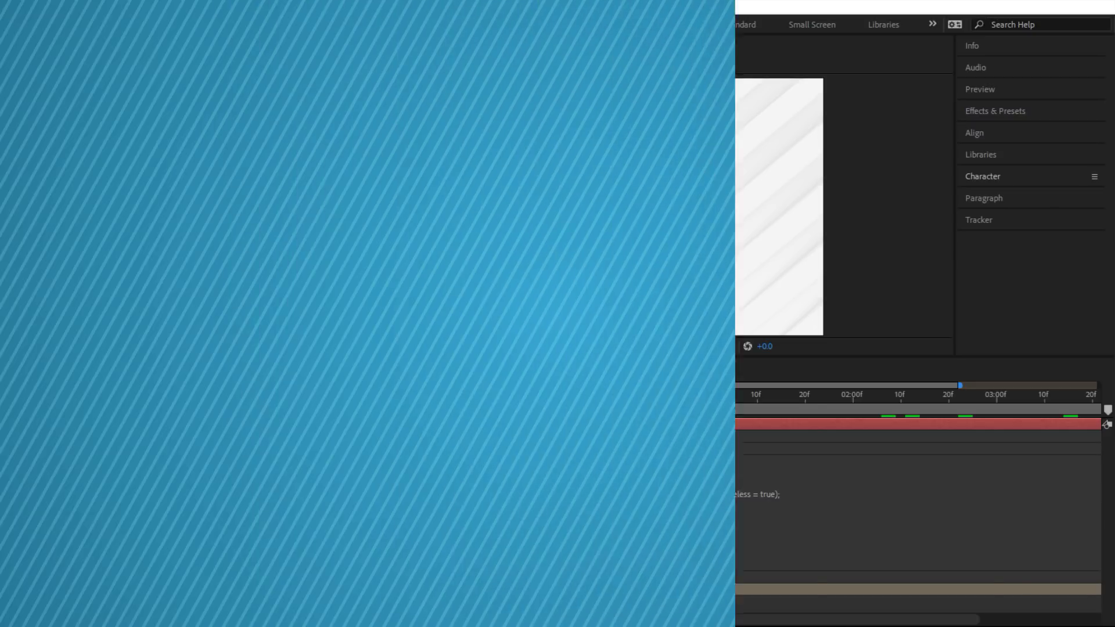